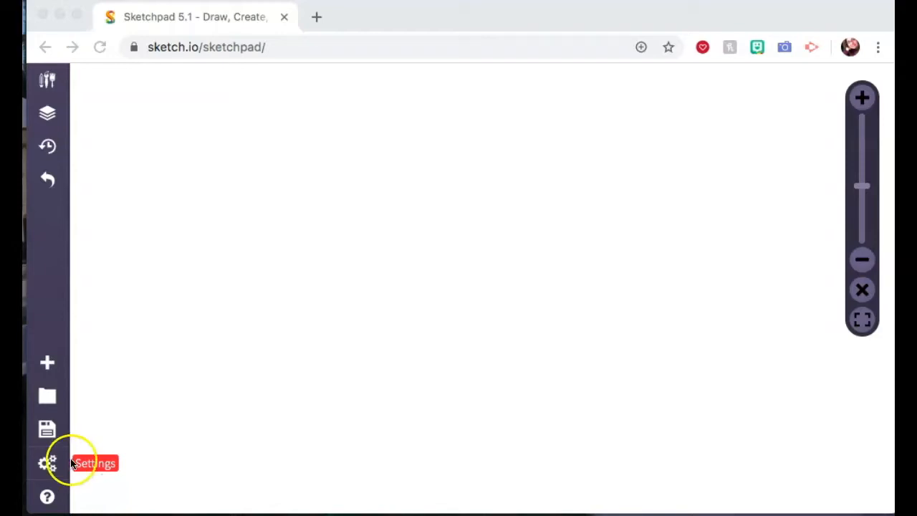
Start a new custom-size document and set its units to inches.
left_click(47, 364)
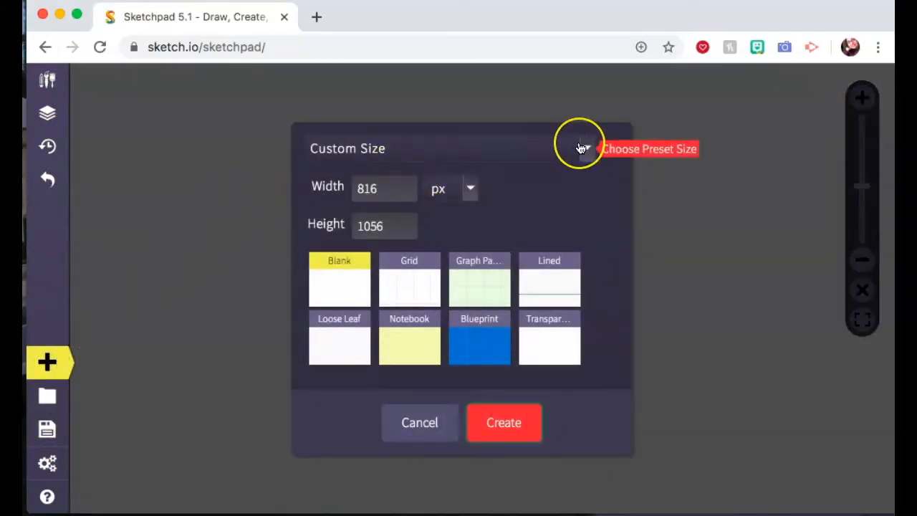
left_click(583, 147)
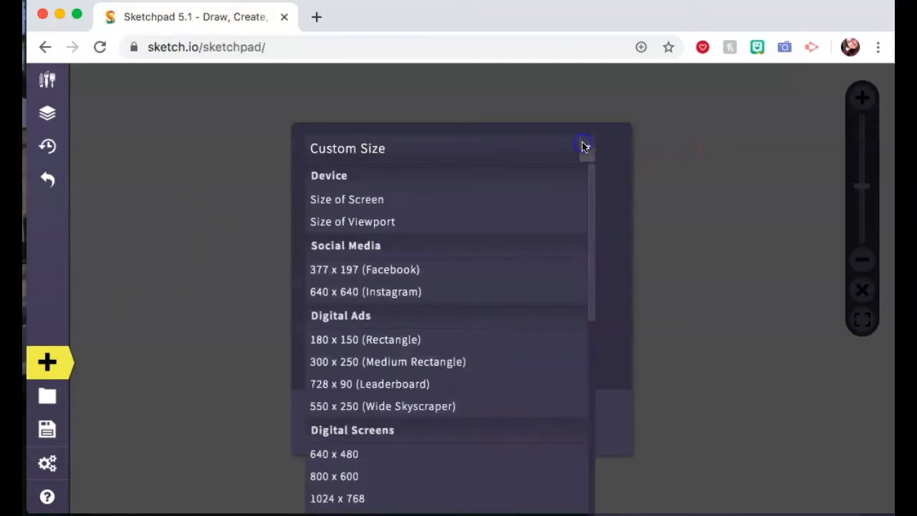
left_click(492, 158)
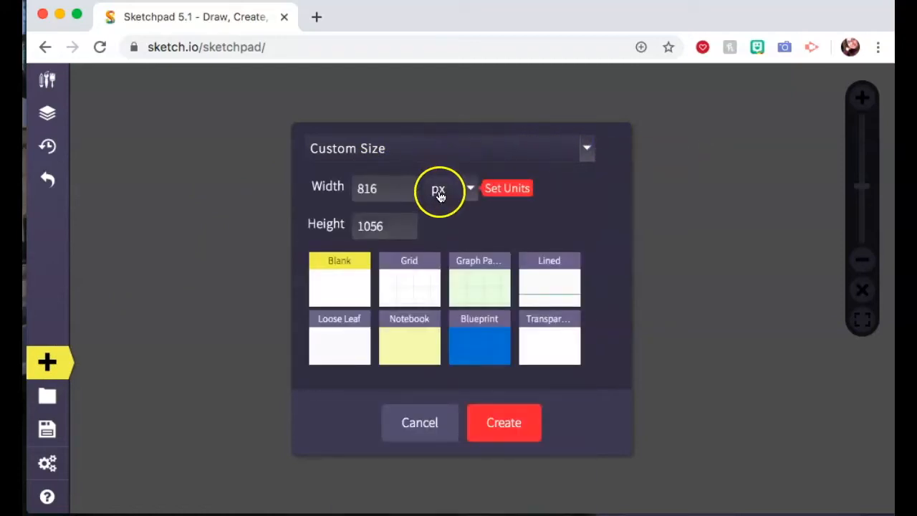
left_click(469, 189)
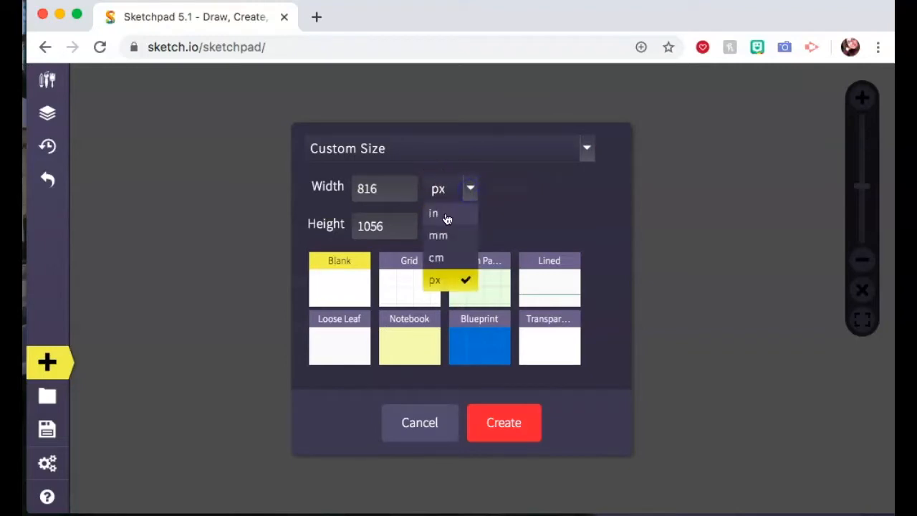
left_click(445, 217)
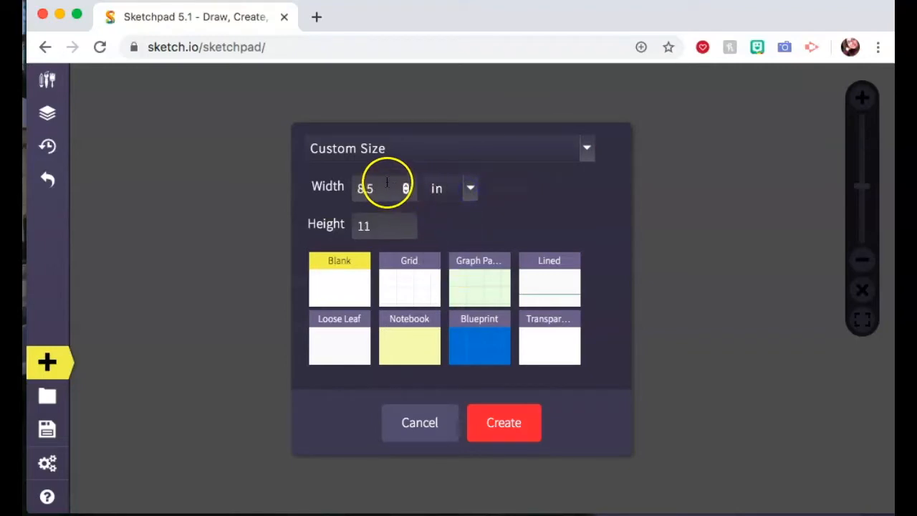
Set the width and height to 8 in, choose the Blank background and create the document.
left_click_drag(385, 183, 321, 178)
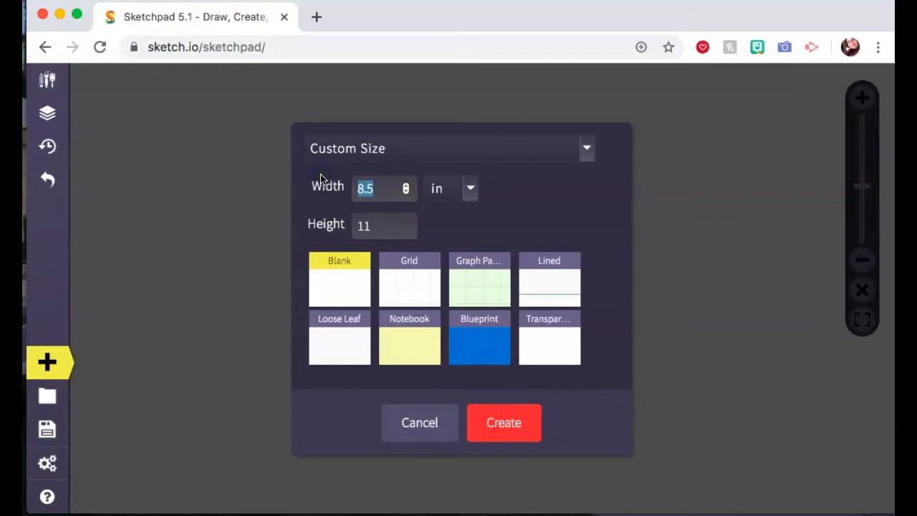
type("8")
left_click_drag(375, 225, 346, 226)
type("8")
left_click(337, 288)
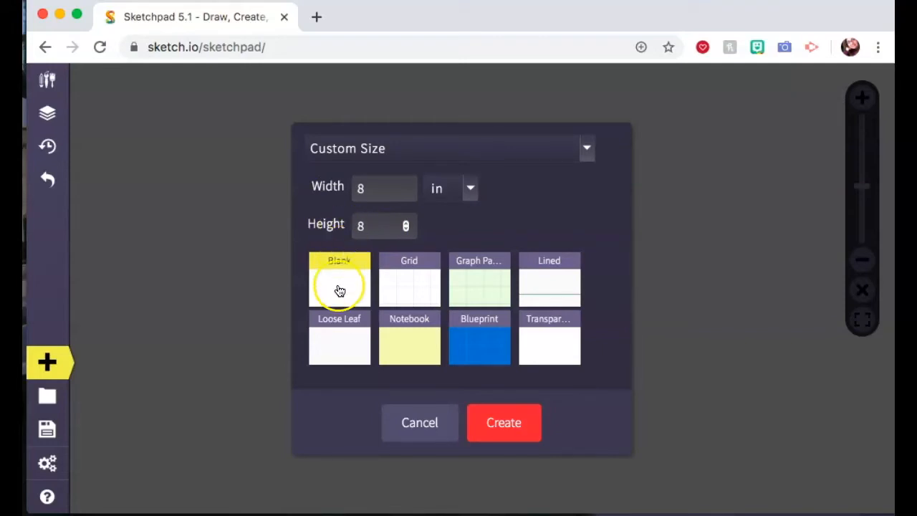
left_click(341, 289)
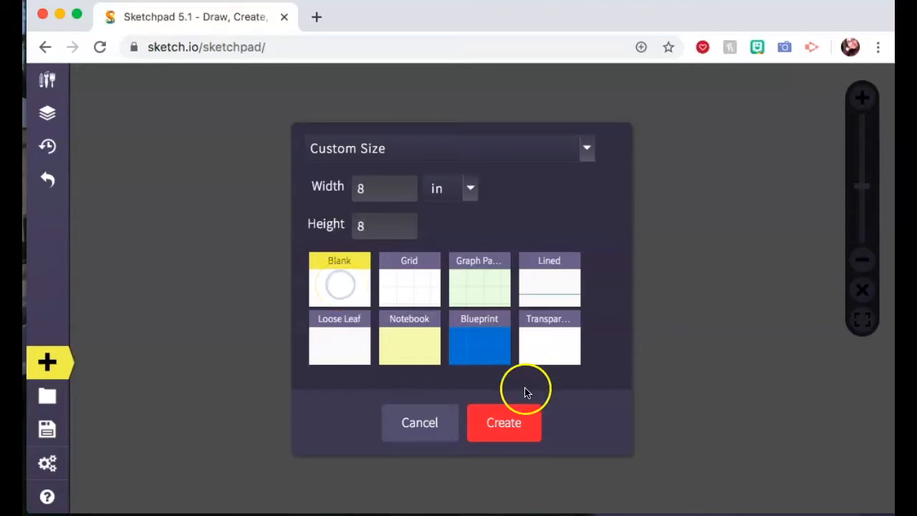
left_click(523, 426)
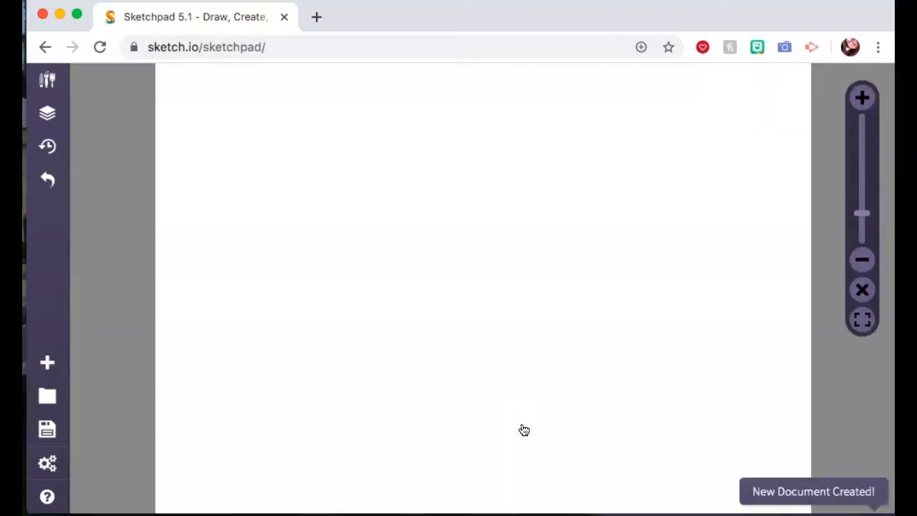
Zoom and pan the view until the whole blank page can be inspected.
left_click(517, 435)
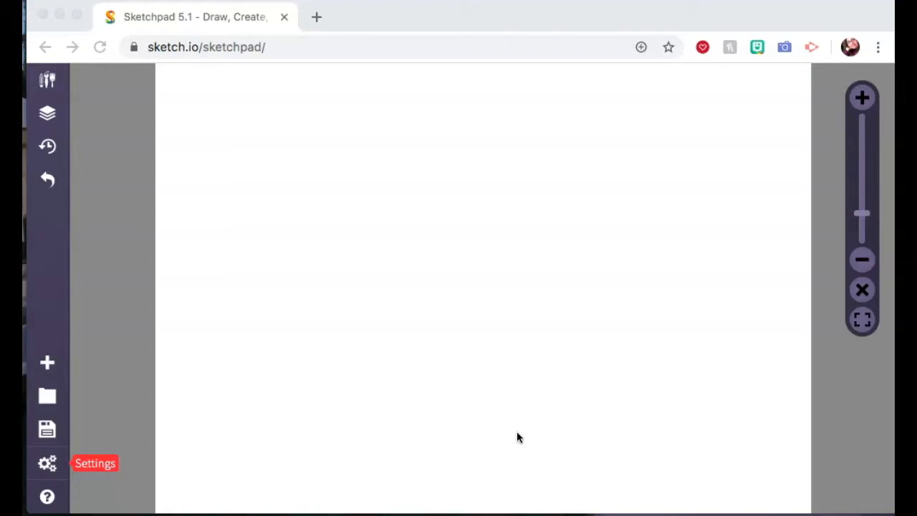
scroll(531, 264, "down", 5)
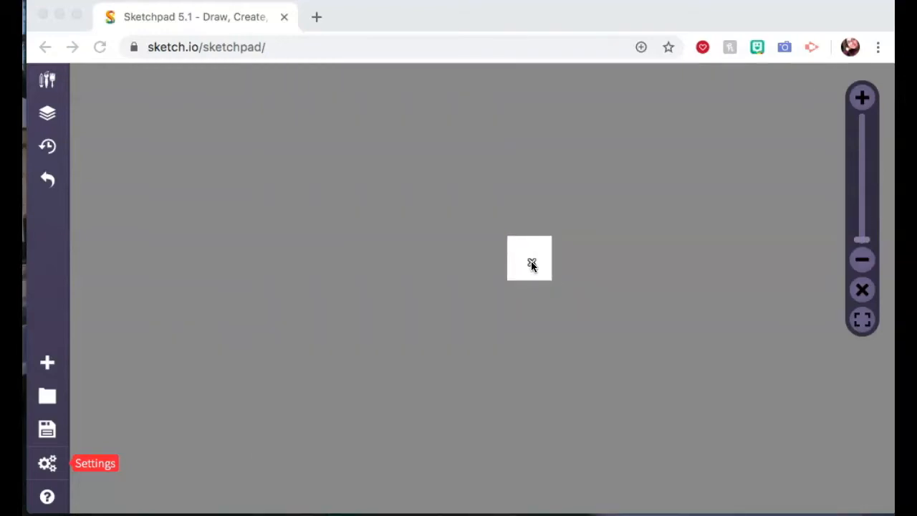
scroll(531, 261, "down", 4)
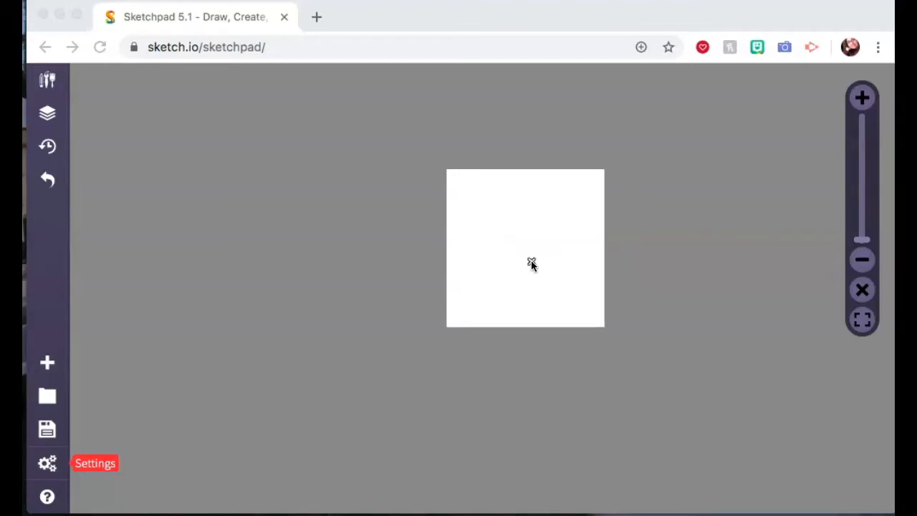
scroll(533, 257, "up", 5)
scroll(533, 261, "up", 5)
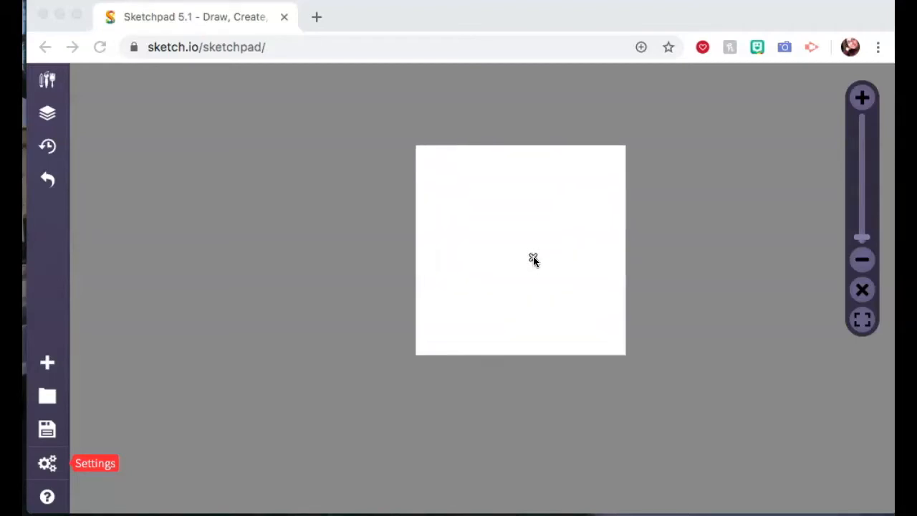
scroll(533, 263, "up", 1)
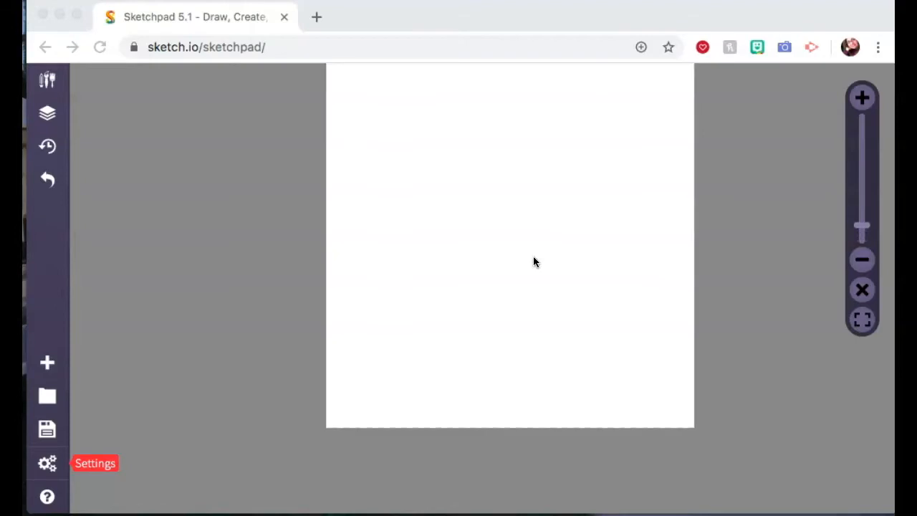
scroll(533, 263, "up", 1)
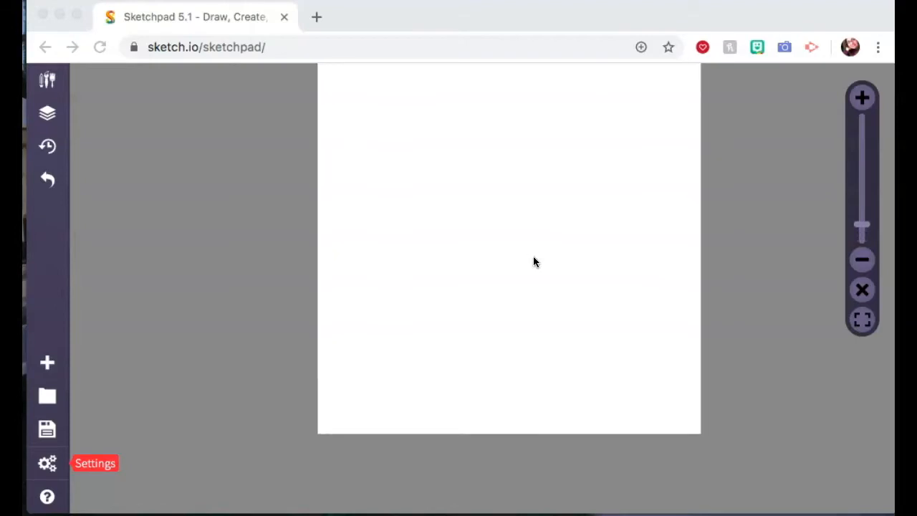
mouse_move(862, 226)
left_mouse_down()
mouse_move(859, 205)
mouse_move(856, 222)
left_mouse_up()
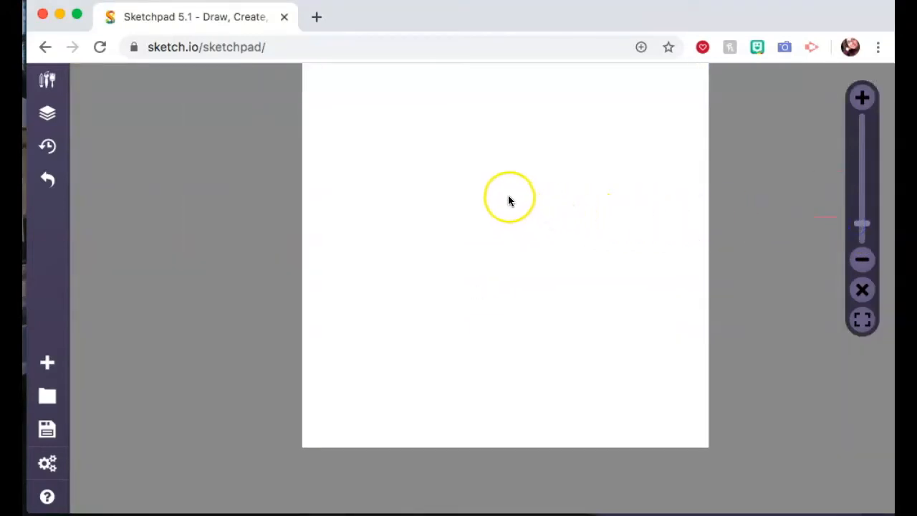
left_click_drag(497, 211, 309, 252)
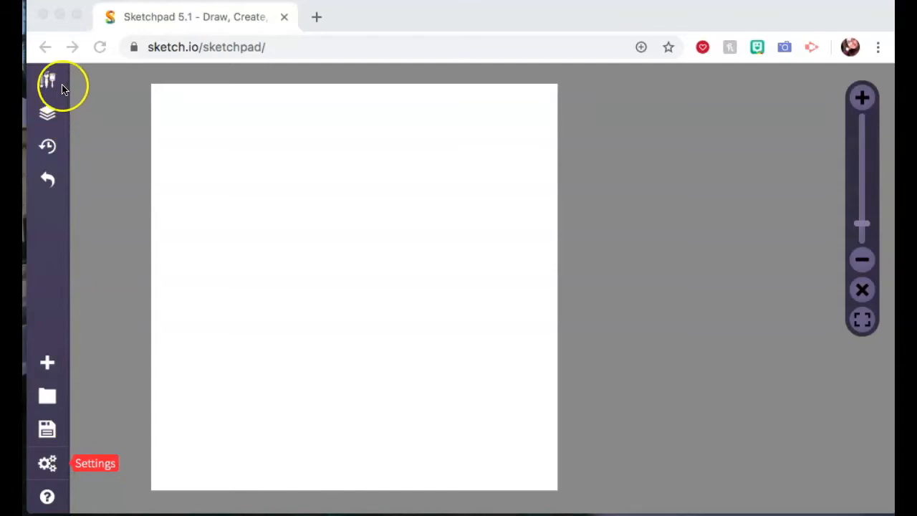
Choose the Pencil as the drawing brush.
left_click(43, 79)
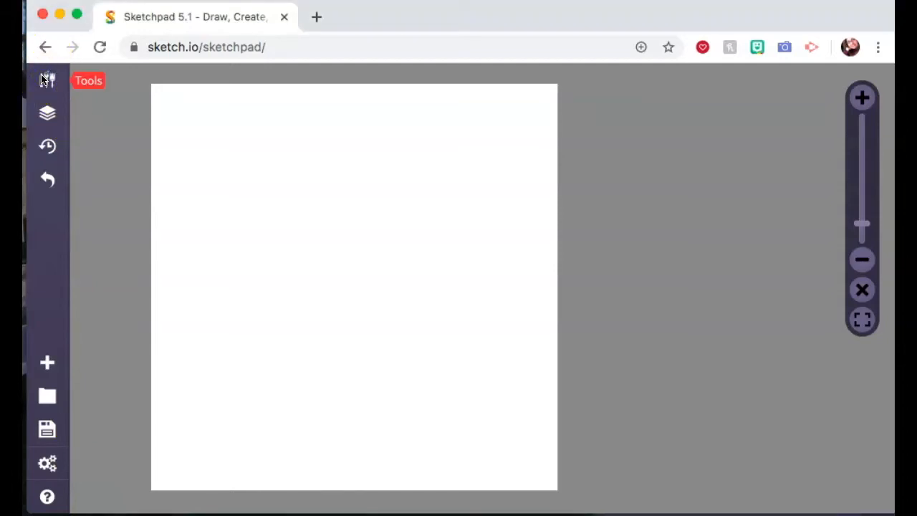
left_click(43, 79)
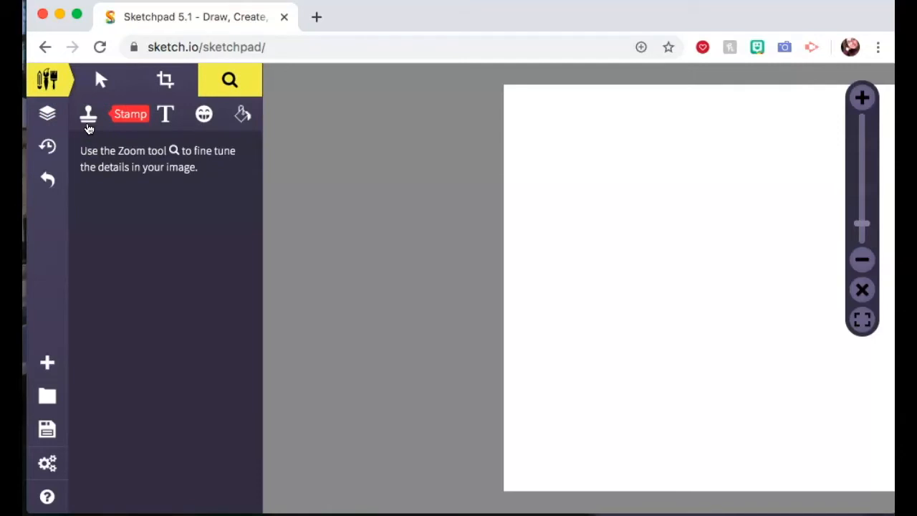
left_click(88, 126)
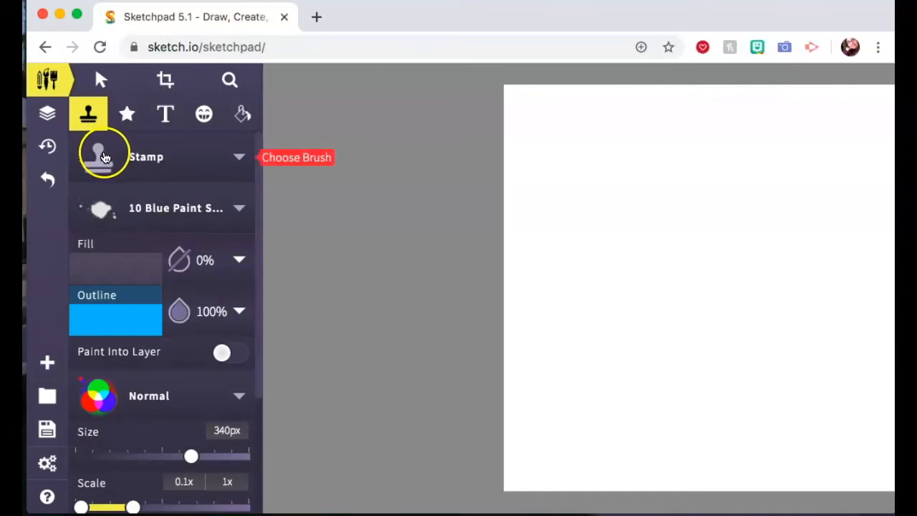
left_click(239, 158)
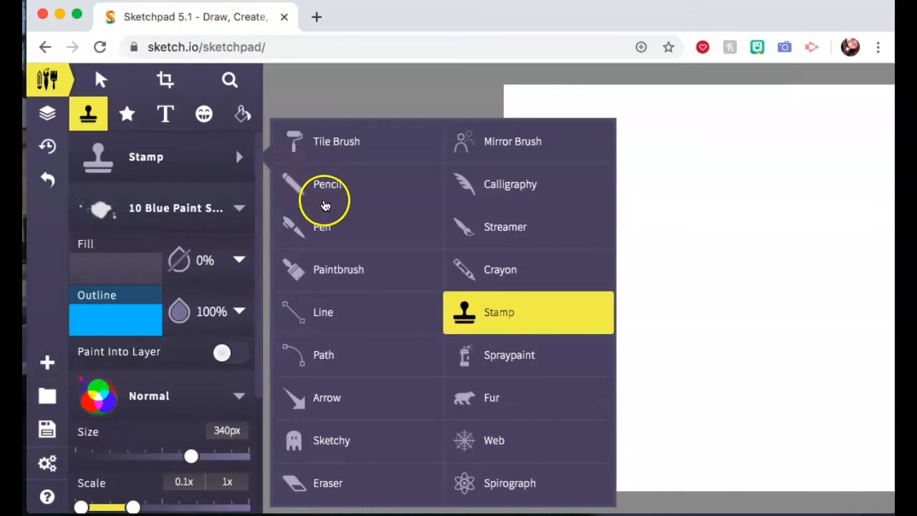
left_click(329, 199)
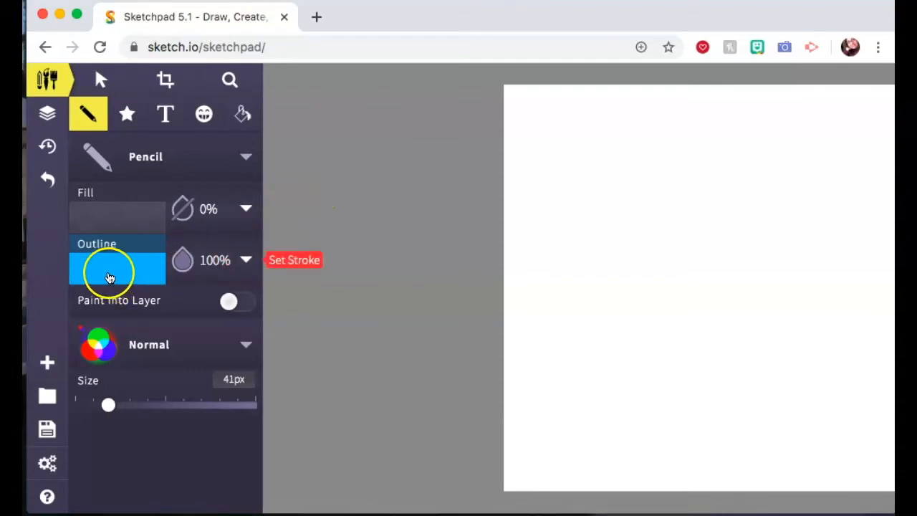
Set the pencil's outline to red (ff3737) with 58% stroke opacity, keeping the size at 41 px.
left_click(109, 278)
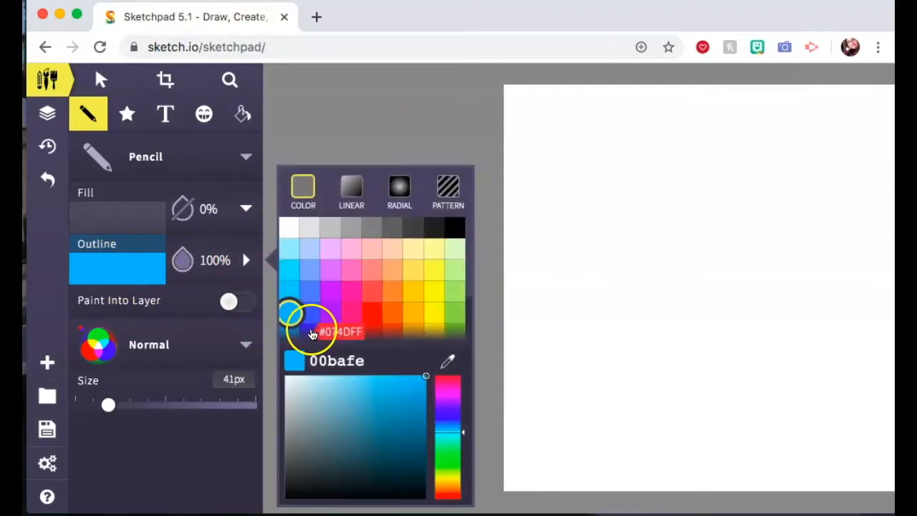
left_click(370, 316)
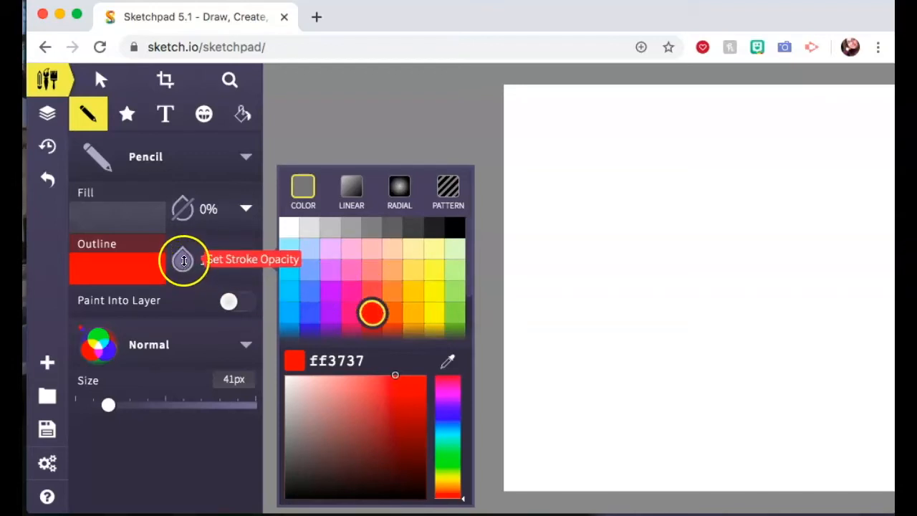
left_click_drag(182, 250, 182, 264)
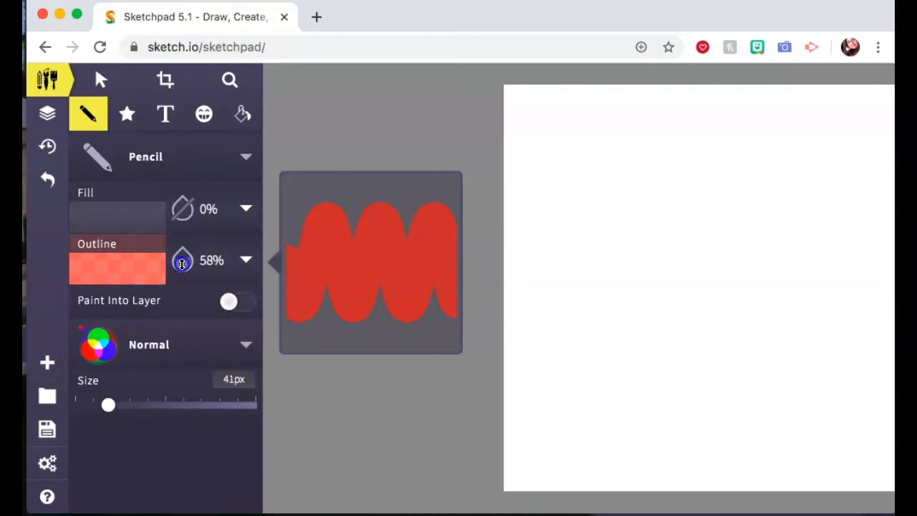
left_click_drag(182, 264, 182, 264)
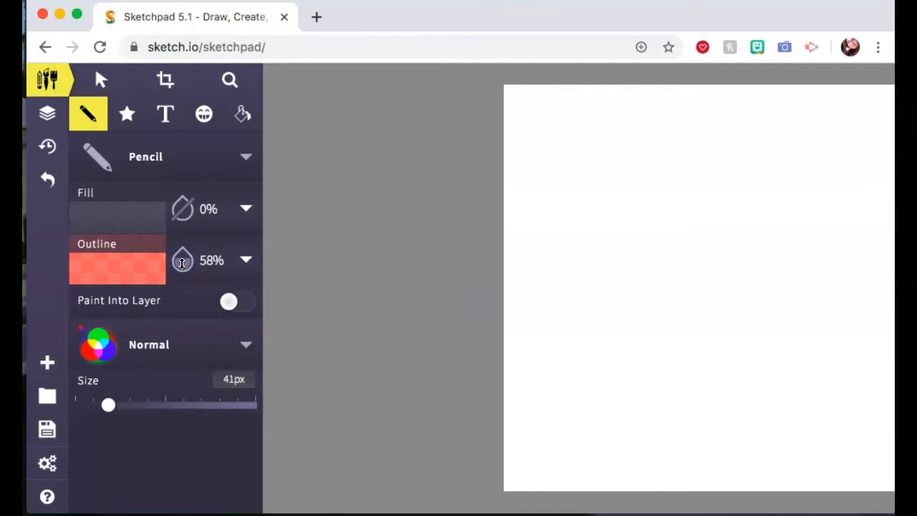
left_click(178, 267)
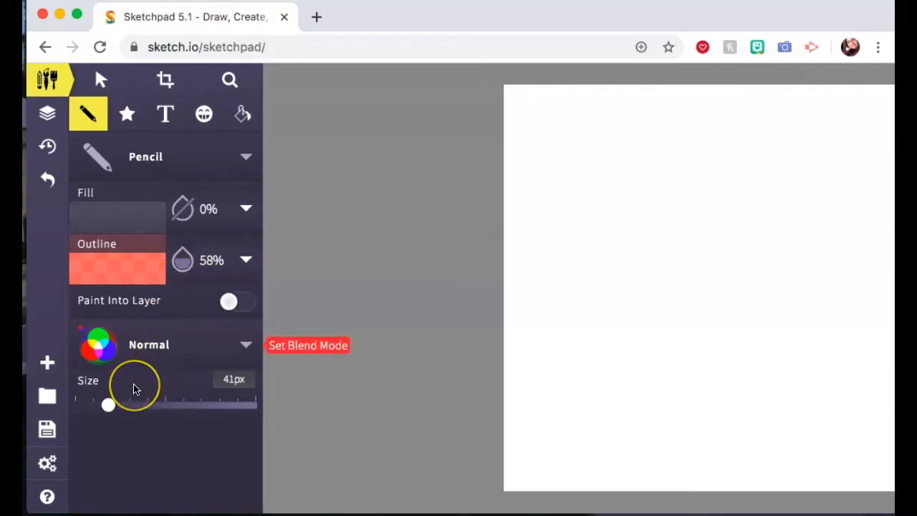
left_click_drag(118, 407, 108, 407)
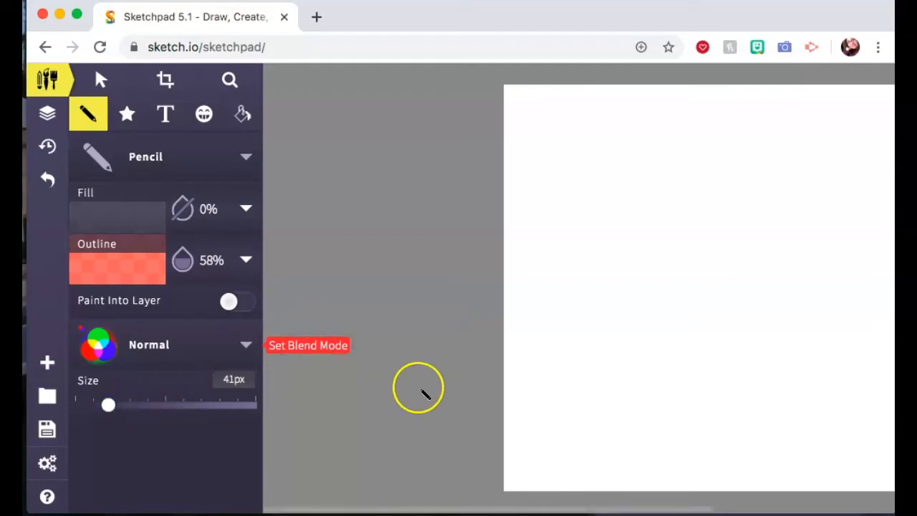
Draw a closed freehand ring around the middle of the canvas with the pencil, undo it and draw it again.
key("space")
left_click_drag(679, 188, 482, 178)
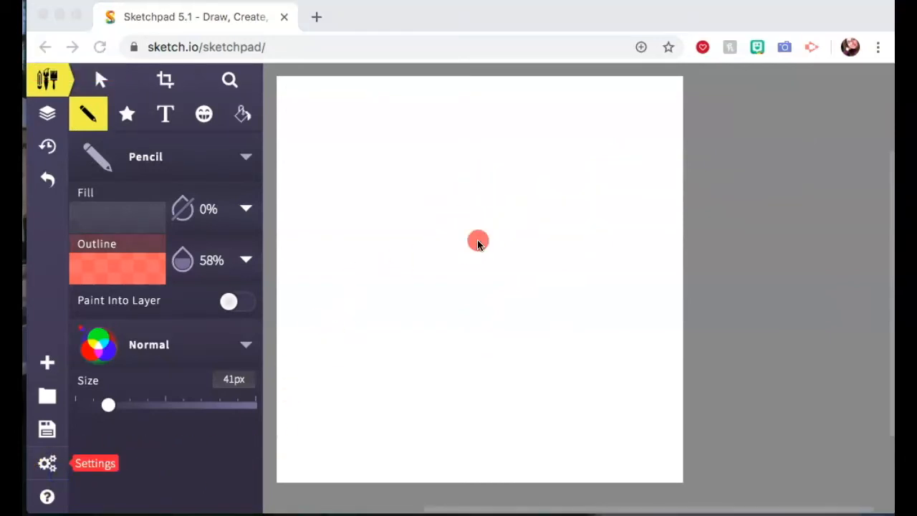
left_click(508, 203)
mouse_move(451, 209)
left_mouse_down()
mouse_move(541, 271)
mouse_move(483, 348)
mouse_move(415, 316)
mouse_move(399, 236)
mouse_move(447, 213)
left_mouse_up()
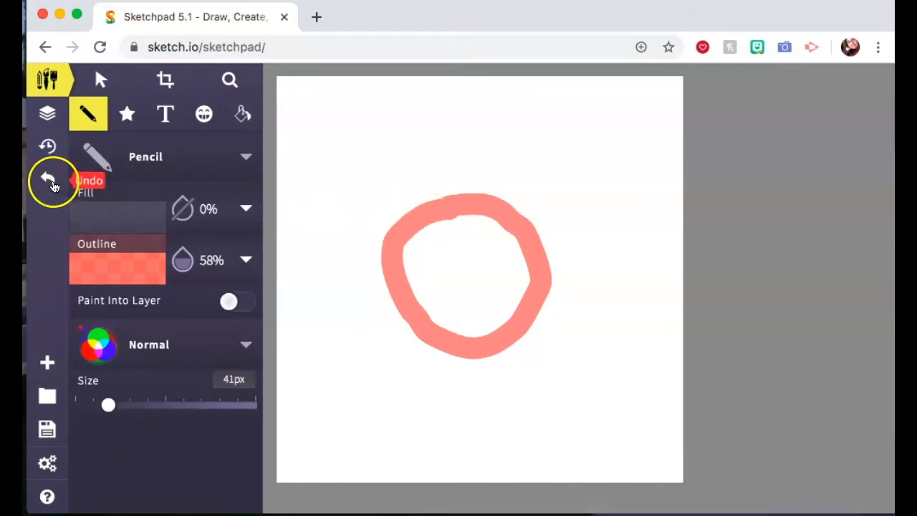
left_click(47, 180)
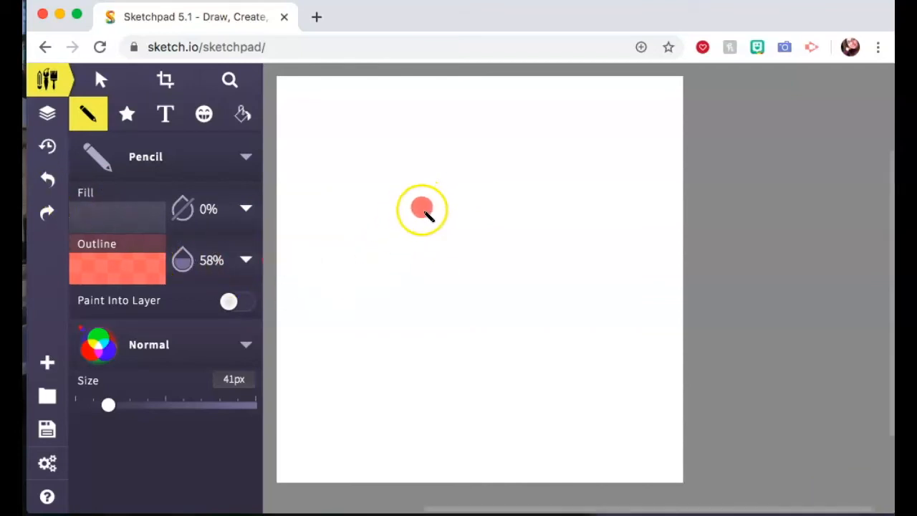
mouse_move(433, 208)
left_mouse_down()
mouse_move(460, 189)
mouse_move(523, 197)
mouse_move(558, 236)
mouse_move(559, 313)
mouse_move(491, 345)
mouse_move(411, 279)
mouse_move(416, 218)
mouse_move(452, 198)
left_mouse_up()
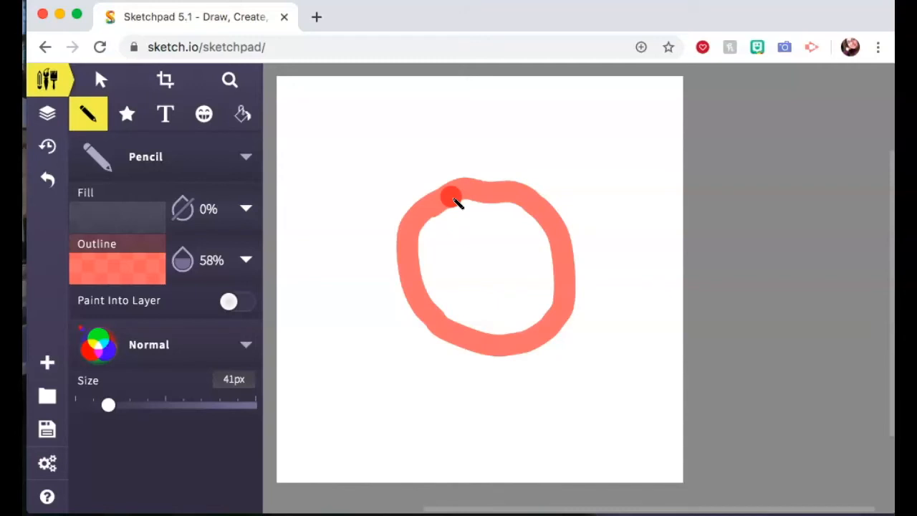
Draw a light-blue (63e1ff) loop around the red ring with the Pen brush at 96% stroke opacity.
left_click(215, 159)
left_click(304, 228)
left_click_drag(183, 261, 188, 234)
left_click(144, 269)
left_click(289, 268)
mouse_move(442, 137)
left_mouse_down()
mouse_move(583, 380)
mouse_move(574, 211)
mouse_move(591, 246)
left_mouse_up()
Switch to the Paintbrush and set its outline colour to green.
left_click(121, 154)
left_click(335, 266)
left_click(129, 271)
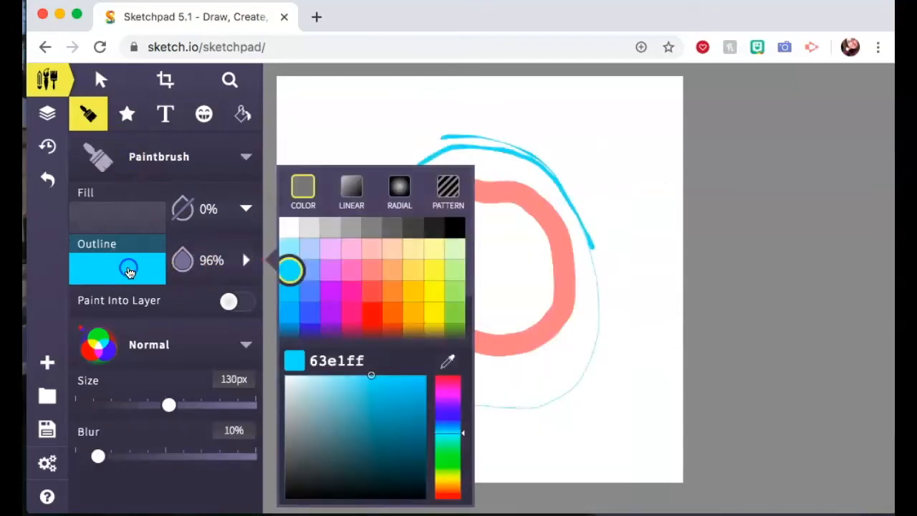
left_click(455, 311)
Try a green paintbrush stroke beside the rings with increased blur, and undo it.
left_click_drag(164, 454, 183, 456)
mouse_move(357, 229)
left_mouse_down()
mouse_move(583, 477)
mouse_move(348, 179)
left_mouse_up()
left_click(47, 179)
Set the paintbrush blur to 79% and size to 72 px, and paint a soft green curve around the rings.
mouse_move(183, 455)
left_mouse_down()
mouse_move(239, 456)
mouse_move(214, 456)
left_mouse_up()
left_click_drag(168, 405, 129, 405)
left_click_drag(294, 229, 602, 473)
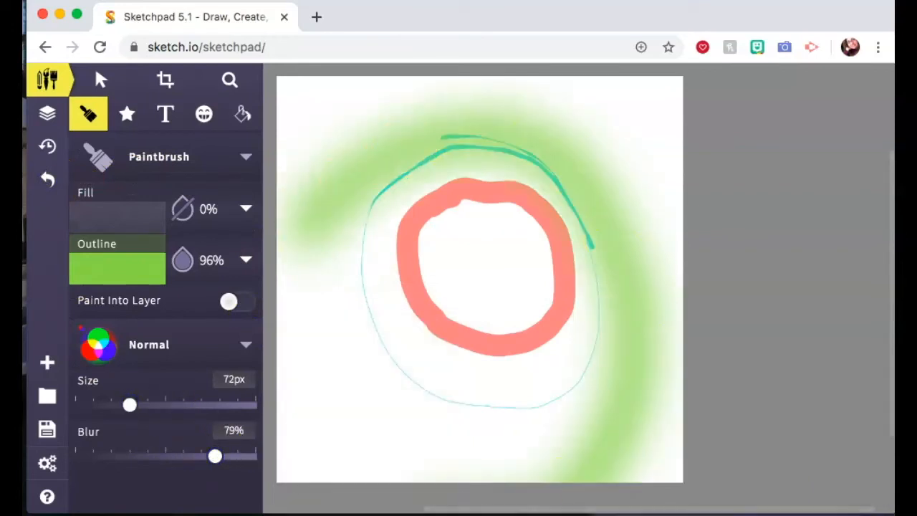
Draw a purple loop around the rings with the Crayon brush at 47 px size.
left_click(203, 169)
left_click(494, 275)
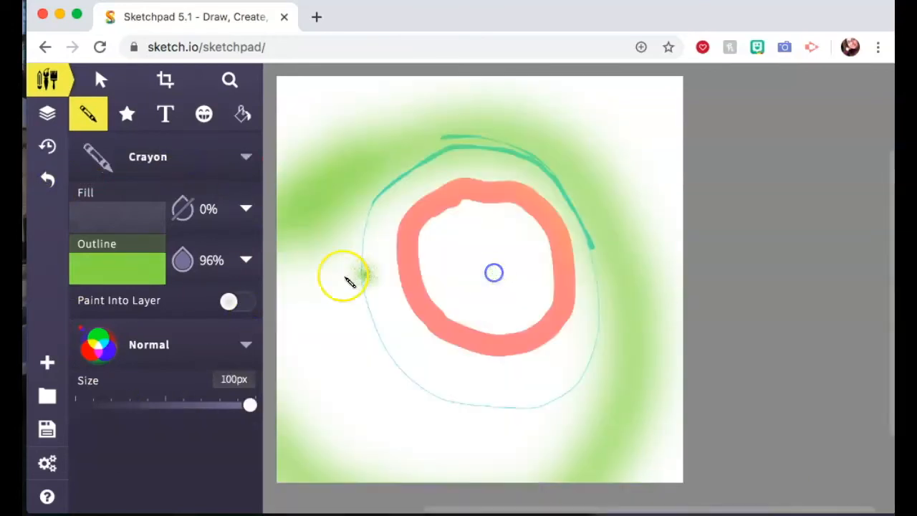
left_click(143, 269)
left_click(329, 311)
mouse_move(250, 405)
left_mouse_down()
mouse_move(241, 394)
mouse_move(158, 404)
left_mouse_up()
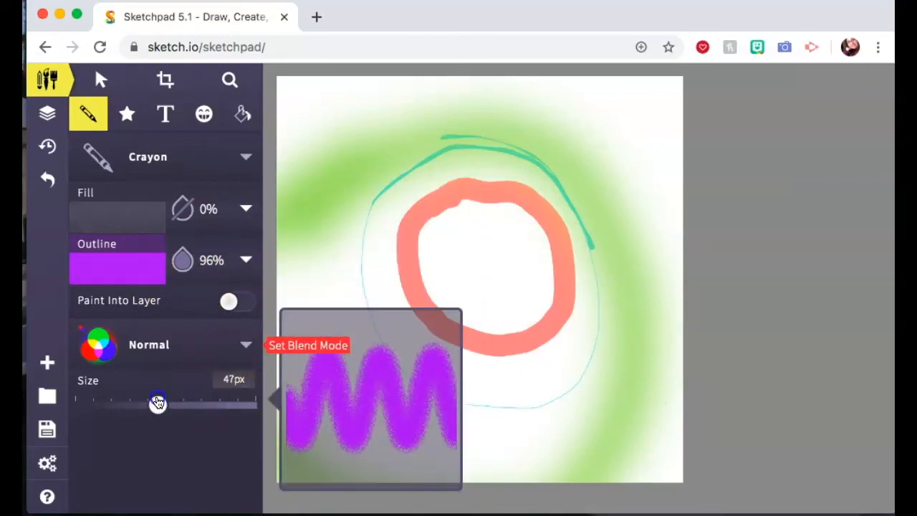
mouse_move(577, 130)
left_mouse_down()
mouse_move(502, 395)
mouse_move(527, 136)
left_mouse_up()
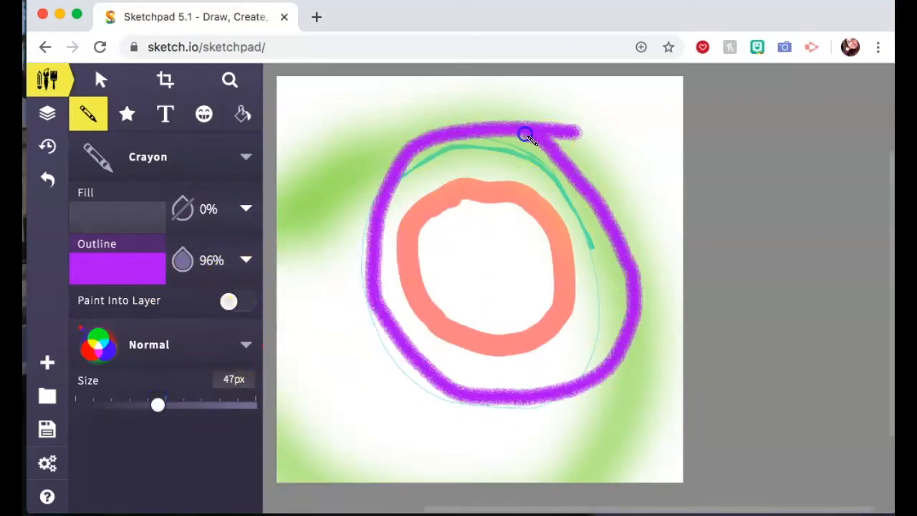
Draw a pink (ff79c2) loop around the red ring with the Calligraphy brush at 34 px size.
left_click(219, 160)
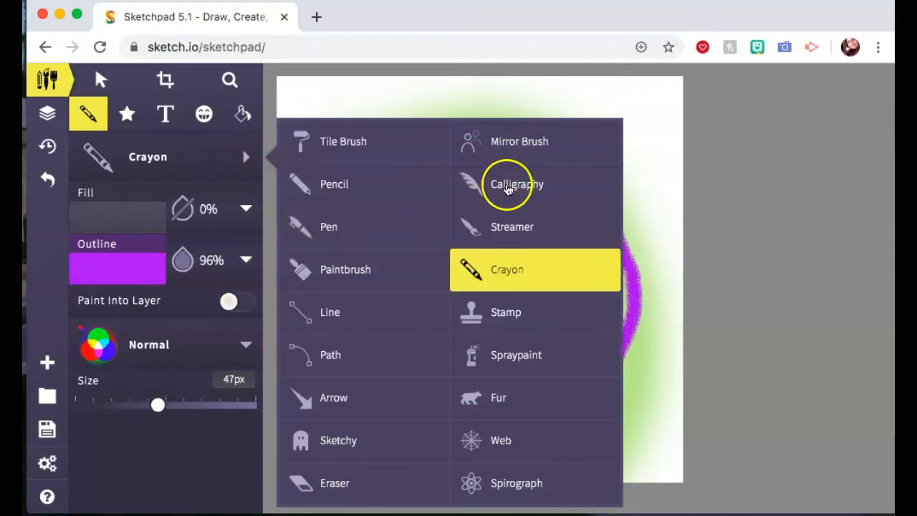
left_click(508, 184)
left_click(137, 267)
left_click(351, 269)
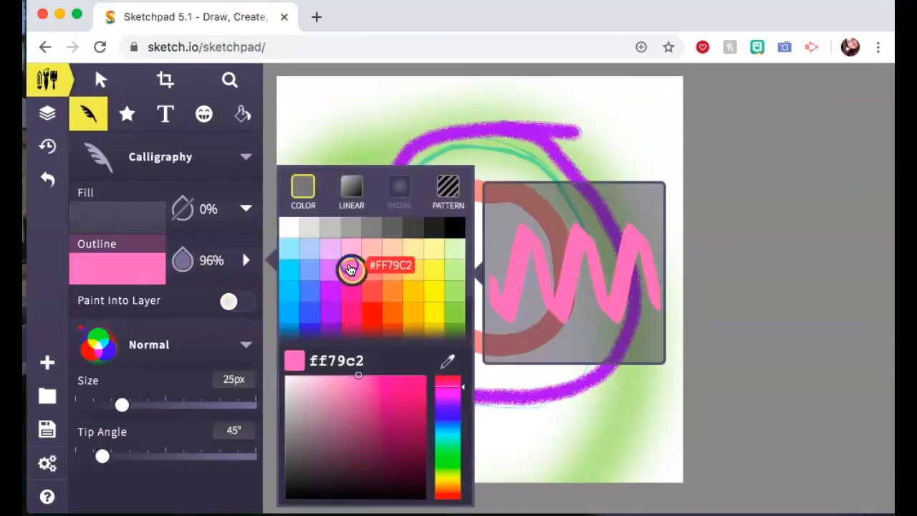
left_click_drag(121, 404, 137, 403)
mouse_move(330, 144)
left_mouse_down()
mouse_move(529, 198)
mouse_move(356, 156)
left_mouse_up()
Paint a thick red (ff3737) loop around the rings with the Tile Brush at 103 px size.
left_click(138, 157)
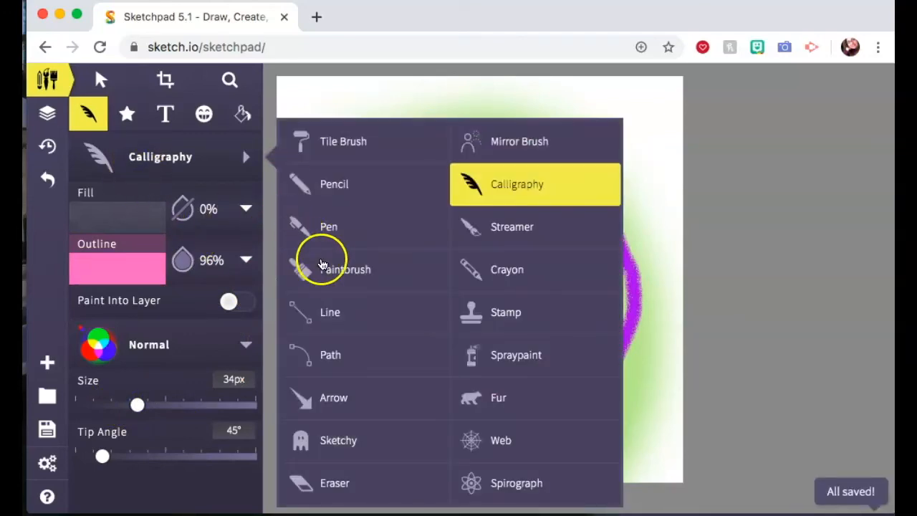
left_click(344, 144)
left_click(150, 272)
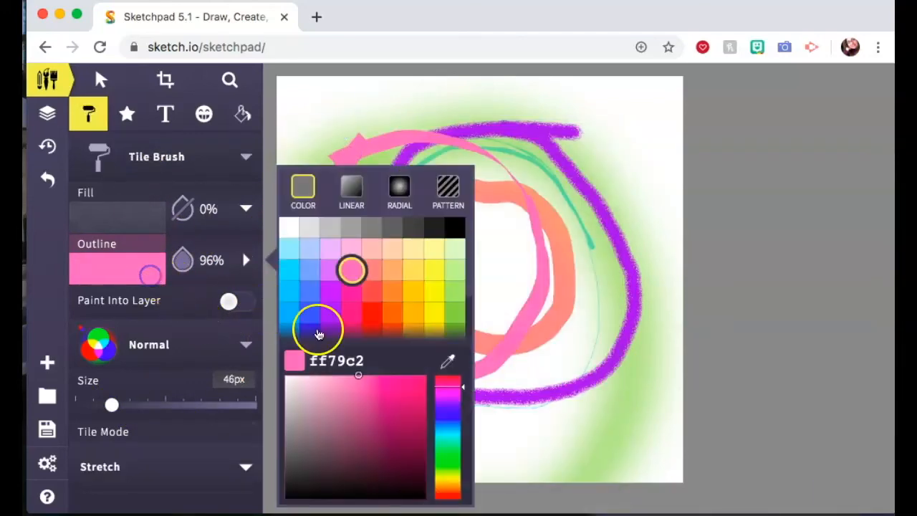
left_click(377, 311)
left_click_drag(111, 405, 150, 405)
mouse_move(347, 216)
left_mouse_down()
mouse_move(648, 142)
mouse_move(608, 421)
mouse_move(377, 387)
mouse_move(411, 180)
left_mouse_up()
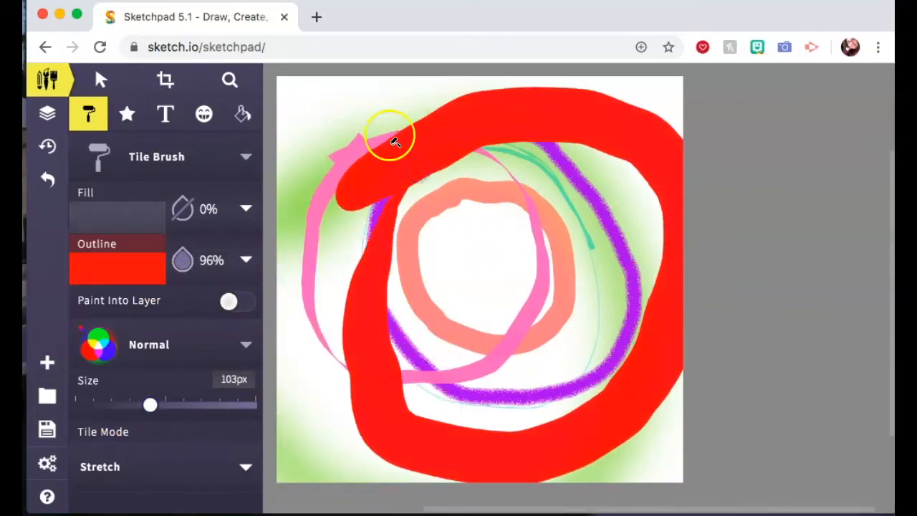
Draw blue (2469ff) loops over the rings with the Sketchy brush at 2.6 px line width.
left_click(168, 157)
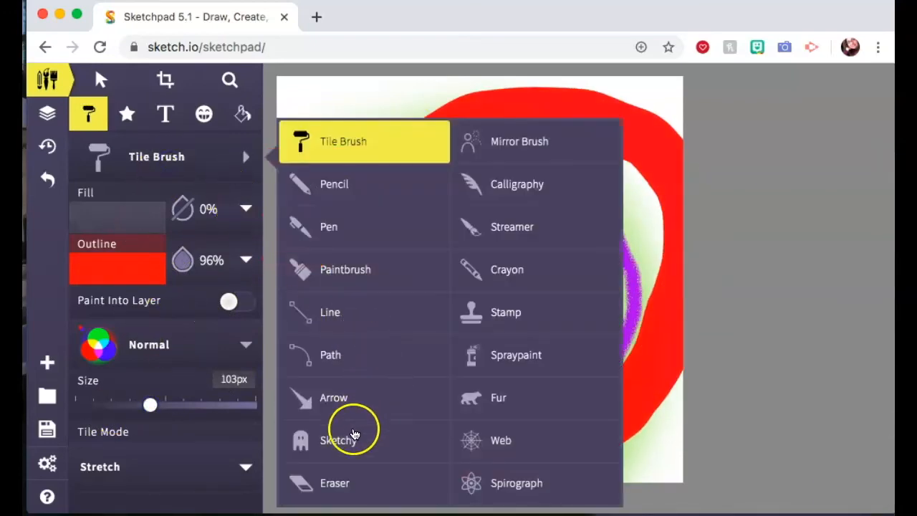
left_click(347, 440)
left_click(144, 266)
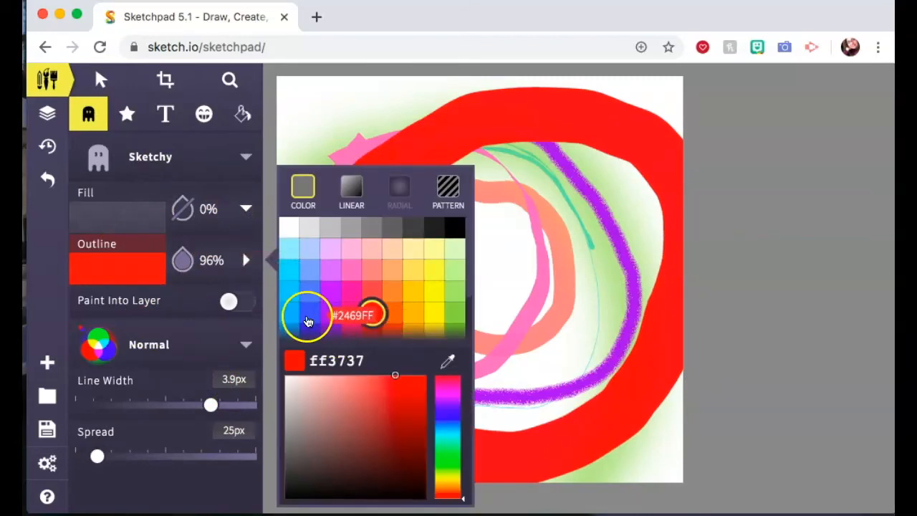
left_click(309, 313)
left_click_drag(211, 405, 165, 405)
mouse_move(427, 106)
left_mouse_down()
mouse_move(308, 194)
mouse_move(323, 202)
mouse_move(314, 282)
mouse_move(512, 384)
mouse_move(543, 313)
mouse_move(349, 117)
mouse_move(369, 337)
left_mouse_up()
Paint orange (ff6c20) furry loops across the drawing with the Fur brush at 17 px line width.
left_click(245, 156)
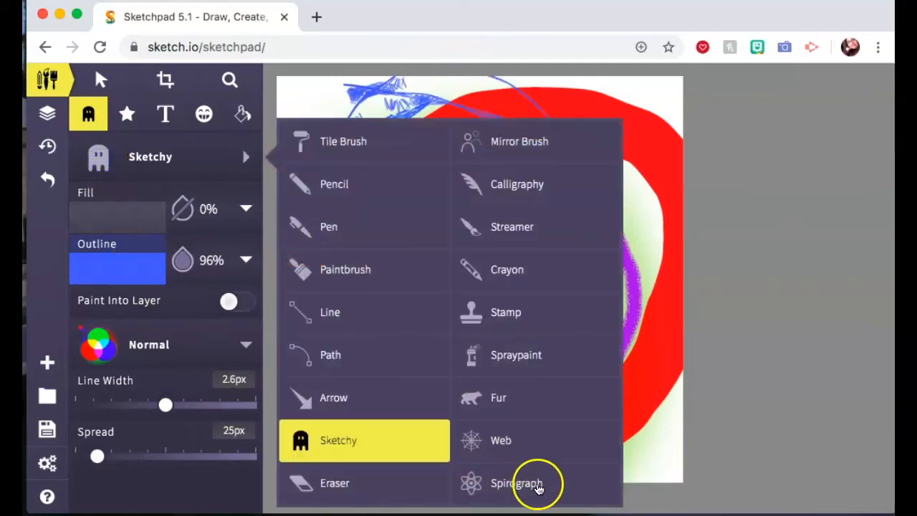
left_click(522, 400)
left_click(126, 265)
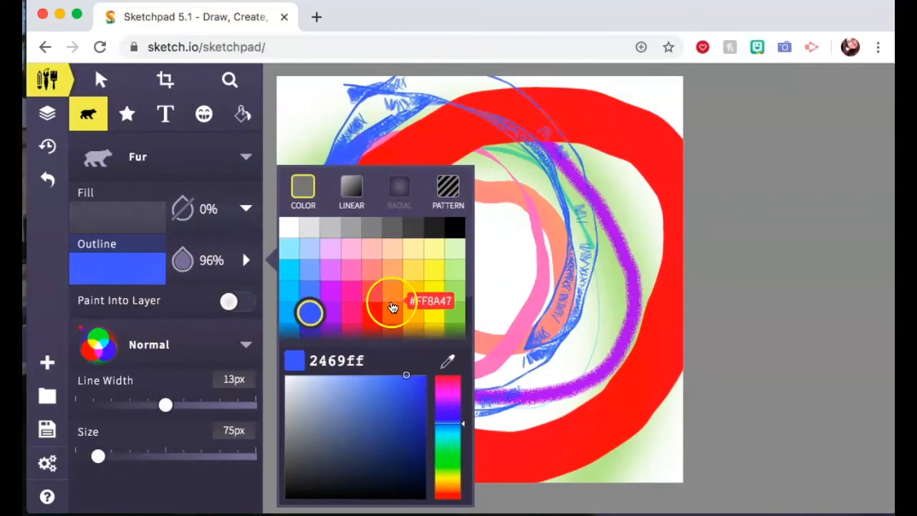
left_click(393, 310)
left_click_drag(166, 404, 197, 405)
mouse_move(356, 180)
left_mouse_down()
mouse_move(428, 150)
mouse_move(667, 256)
mouse_move(676, 219)
mouse_move(590, 93)
mouse_move(613, 99)
left_mouse_up()
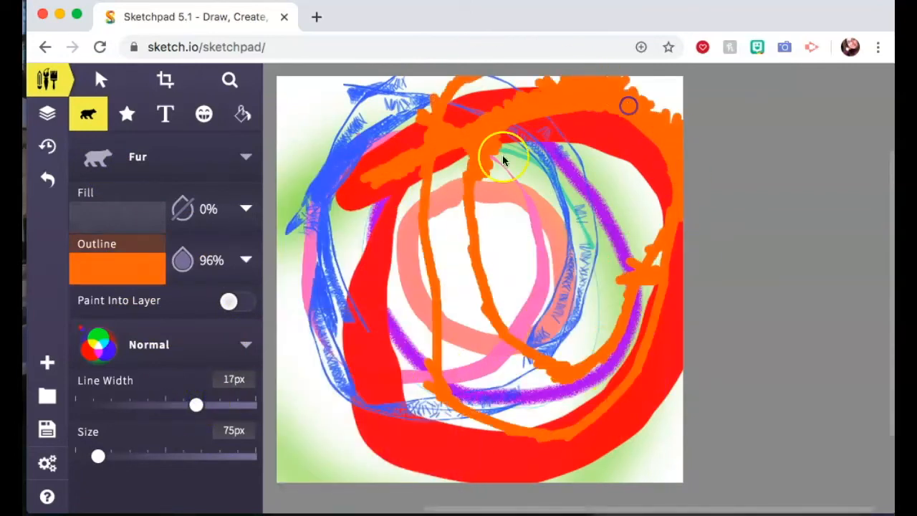
Paint a light-blue (00bafe) circle around the artwork with the 9-sided Mirror Brush, and undo the extra mirrored strokes outside it.
left_click(119, 277)
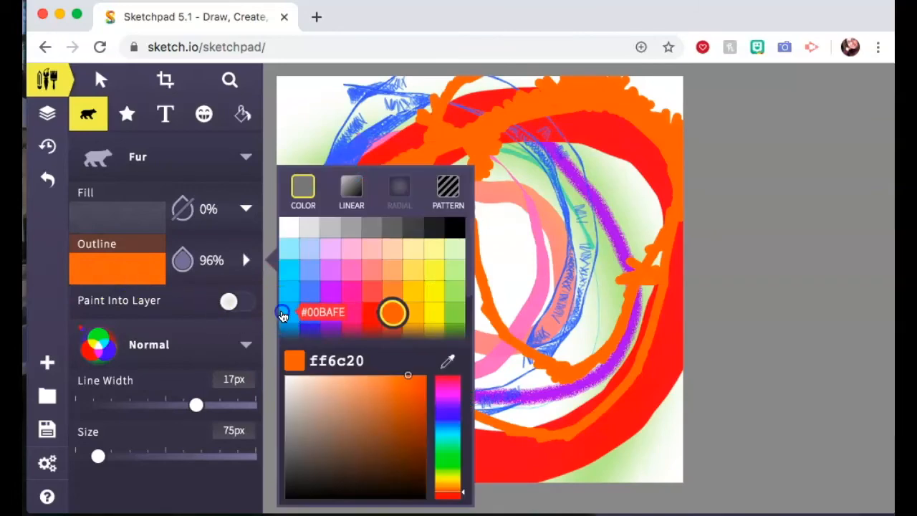
left_click(290, 313)
left_click(156, 160)
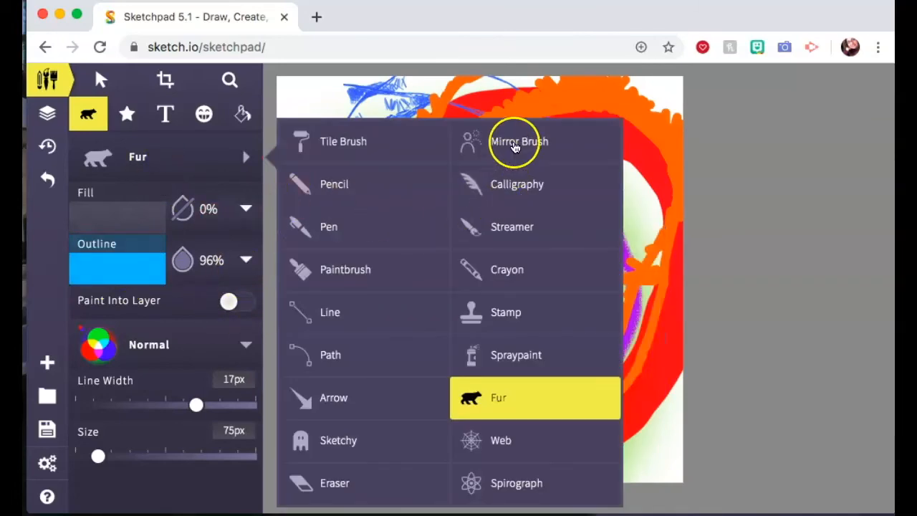
left_click(514, 144)
mouse_move(511, 137)
left_mouse_down()
mouse_move(376, 133)
mouse_move(377, 101)
left_mouse_up()
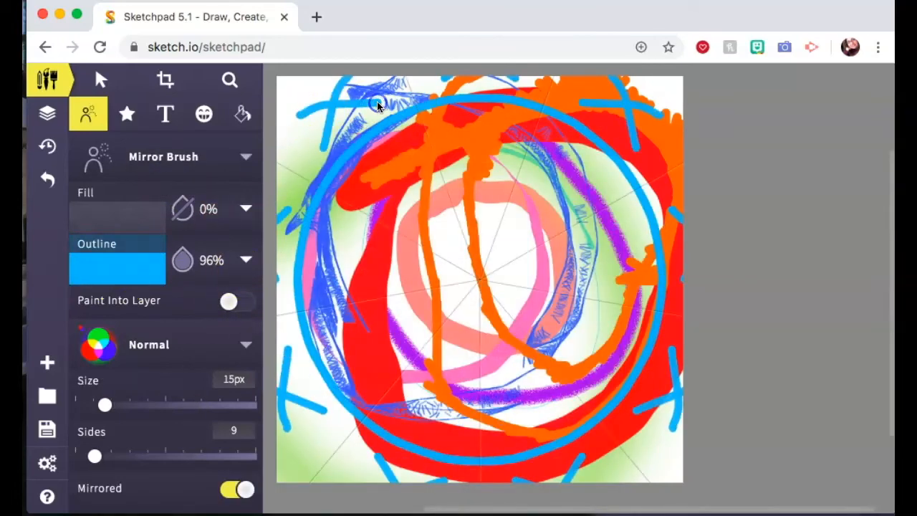
left_click(48, 180)
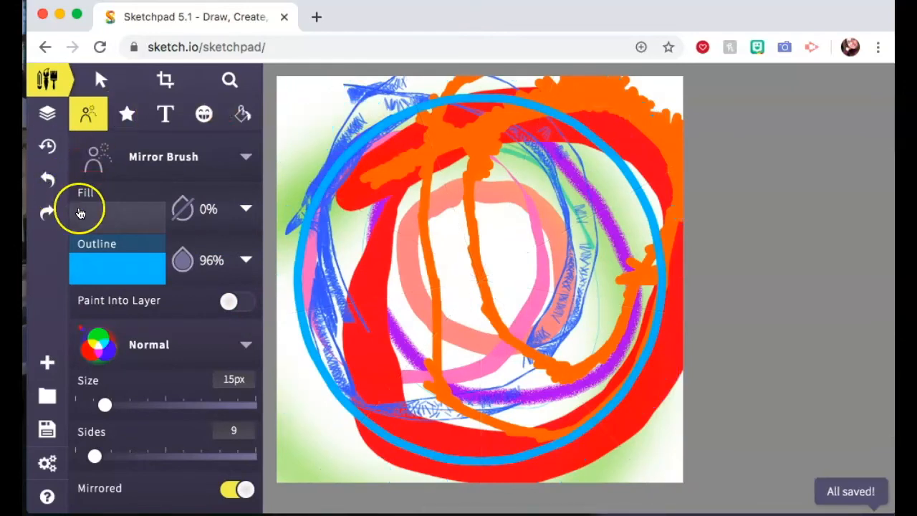
Draw yellow (ffce2f) loops over the rings with the Web brush at 2.3 px line width.
left_click(129, 276)
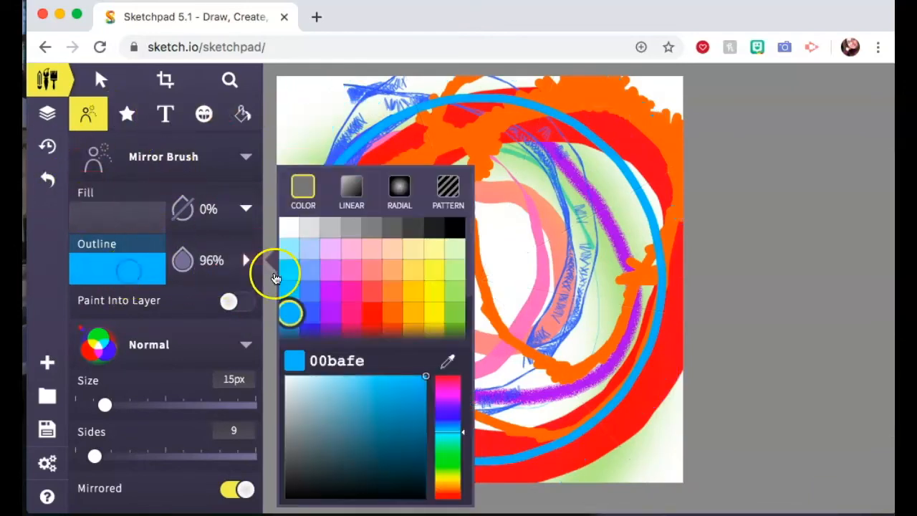
left_click(417, 286)
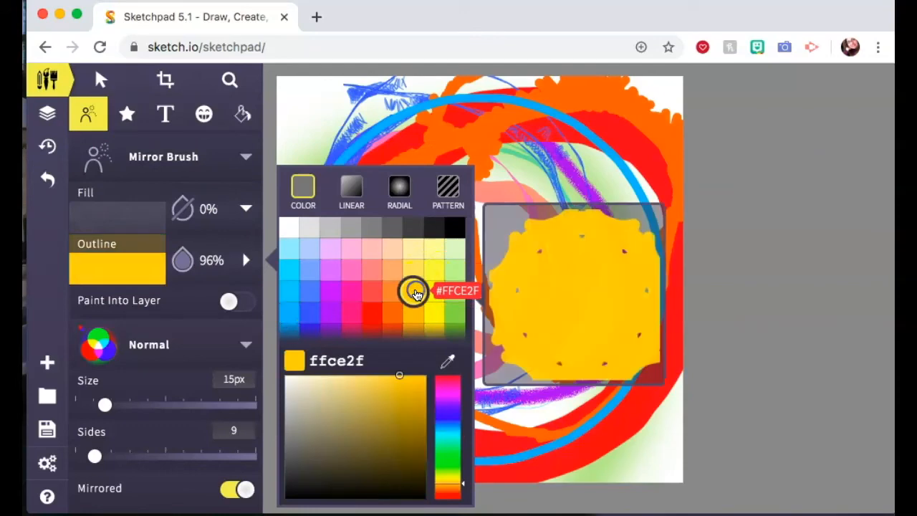
left_click(165, 160)
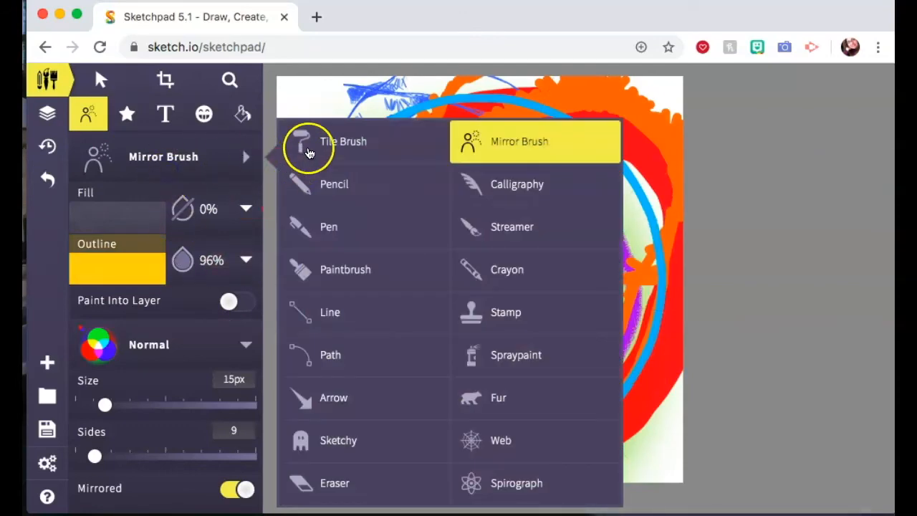
left_click(484, 439)
left_click_drag(112, 403, 157, 404)
mouse_move(358, 194)
left_mouse_down()
mouse_move(337, 204)
mouse_move(482, 109)
mouse_move(404, 143)
mouse_move(337, 208)
mouse_move(375, 179)
mouse_move(494, 153)
mouse_move(325, 294)
left_mouse_up()
left_click(64, 477)
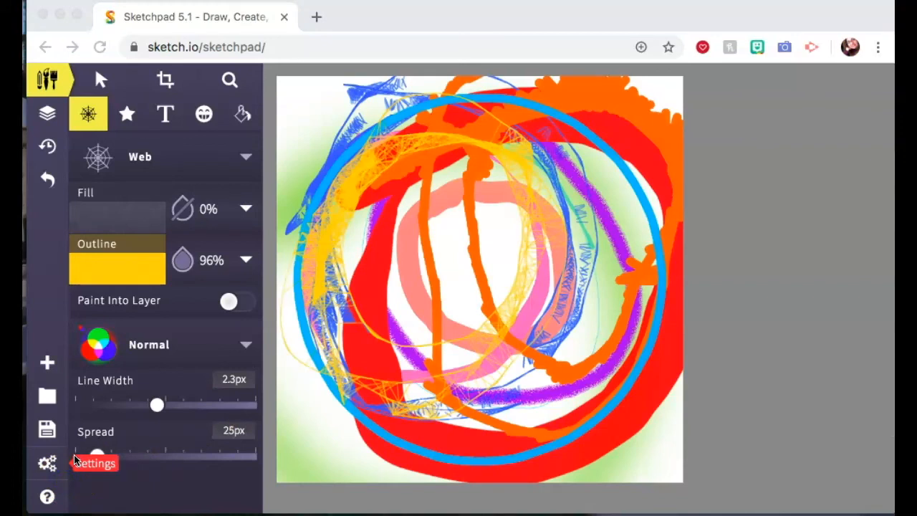
Activate the Select tool and look through its additional options.
left_click(101, 81)
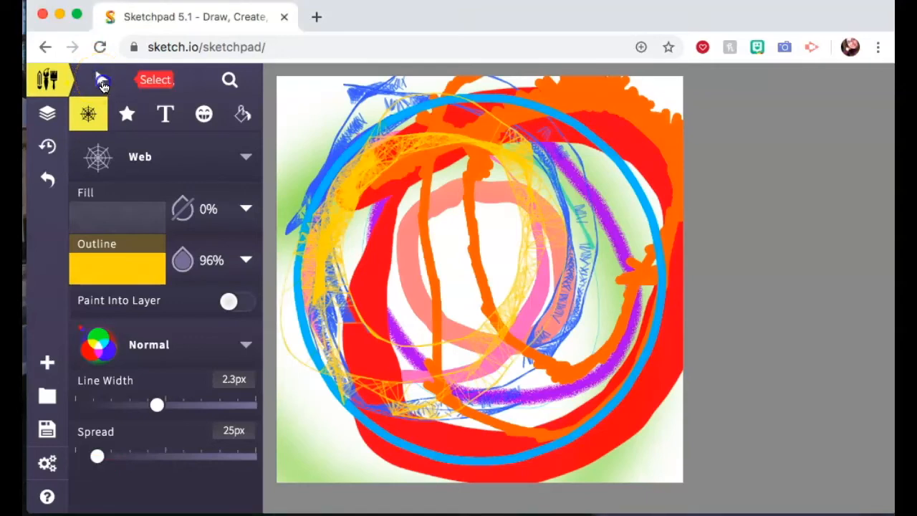
left_click(103, 83)
left_click(240, 148)
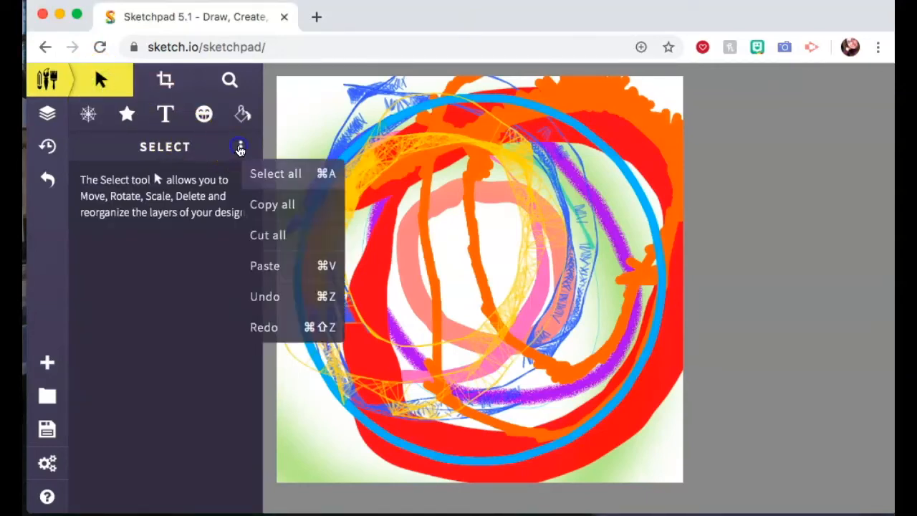
left_click(398, 147)
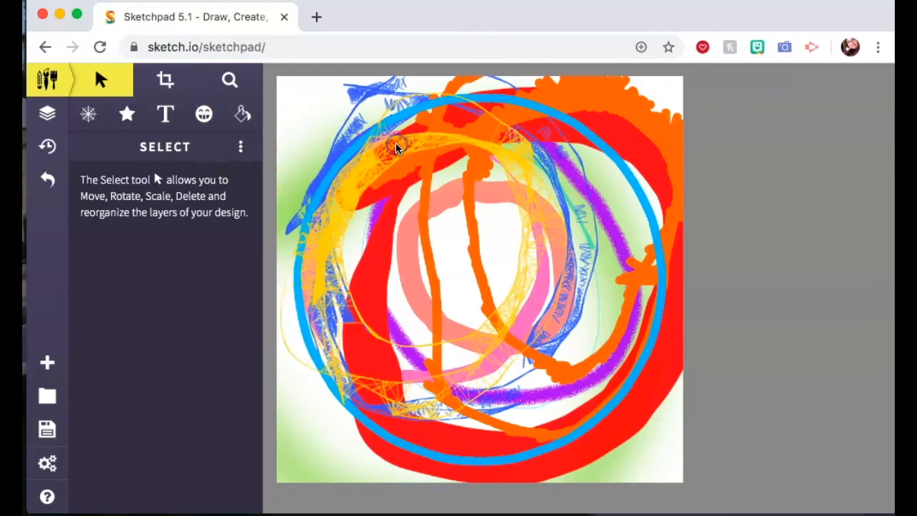
Delete the orange fur stroke, the thick red tile-brush loop and the salmon ring from the drawing.
left_click(504, 118)
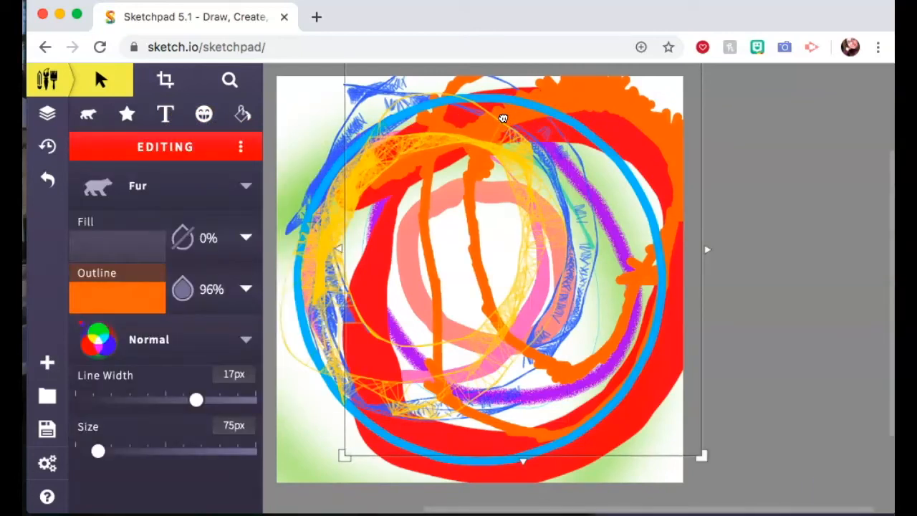
key("Delete")
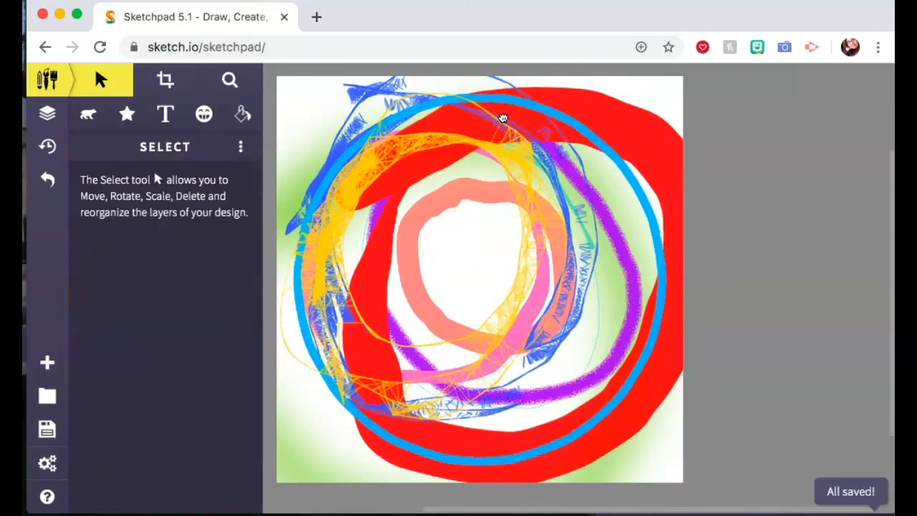
left_click(635, 142)
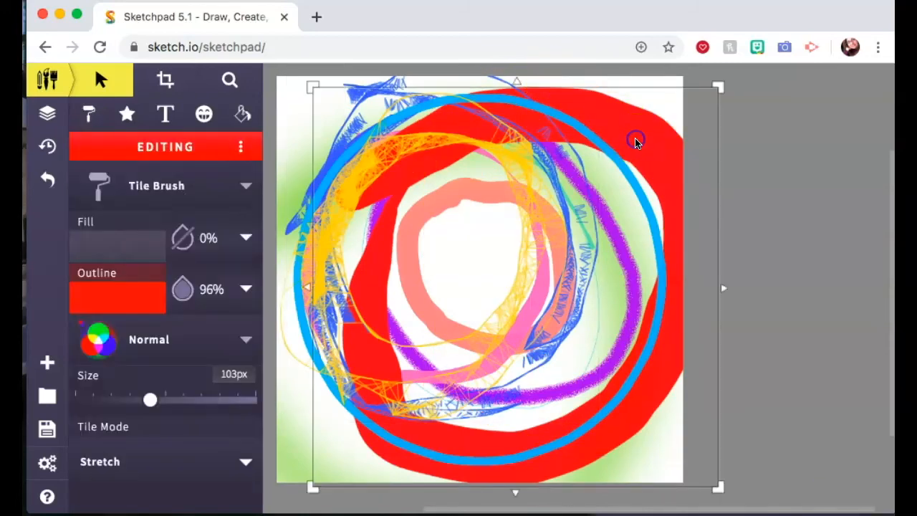
key("Delete")
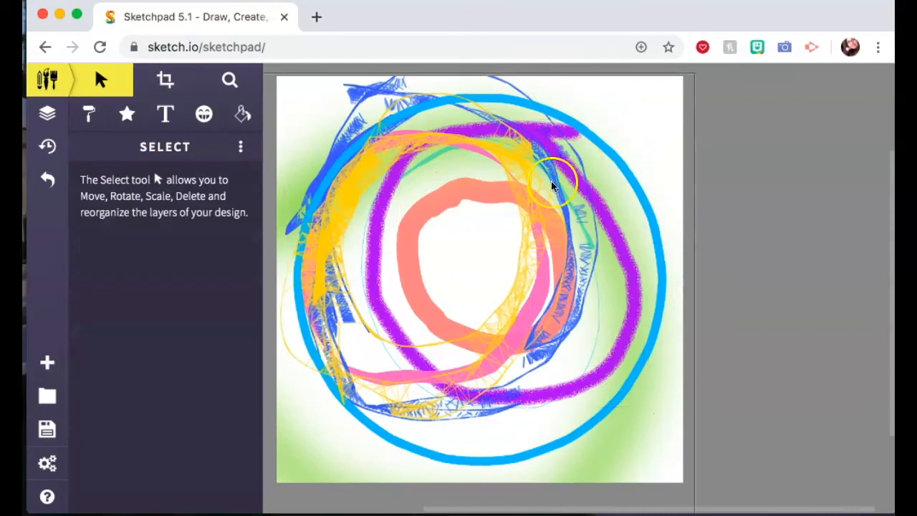
left_click(428, 297)
key("Delete")
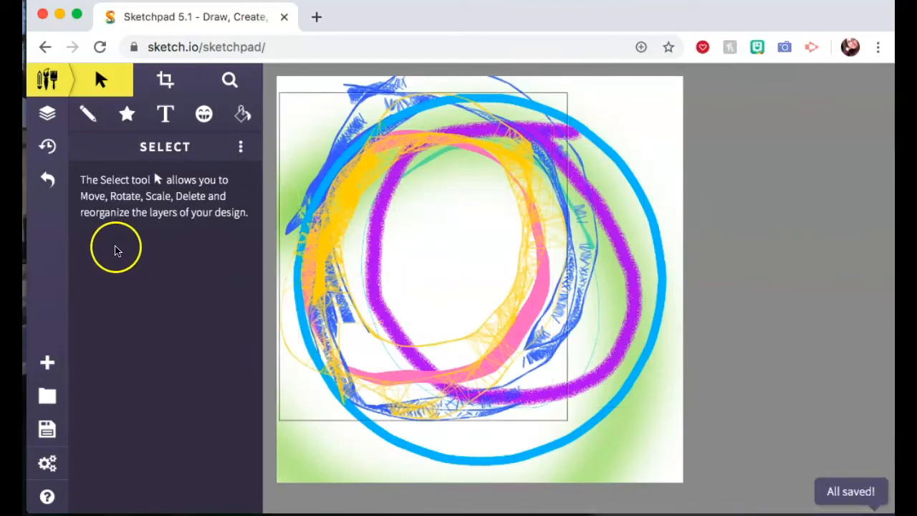
Undo the last three stroke deletions.
left_click(47, 178)
left_click(47, 178)
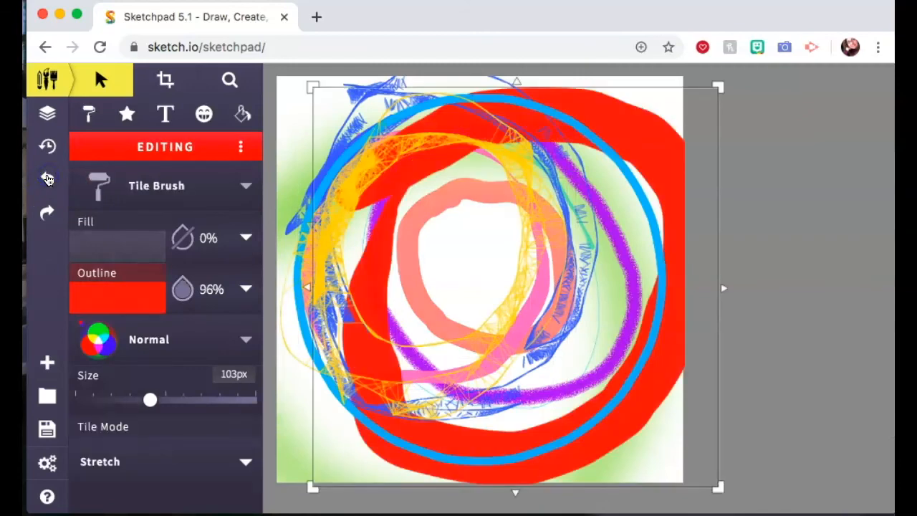
left_click(47, 179)
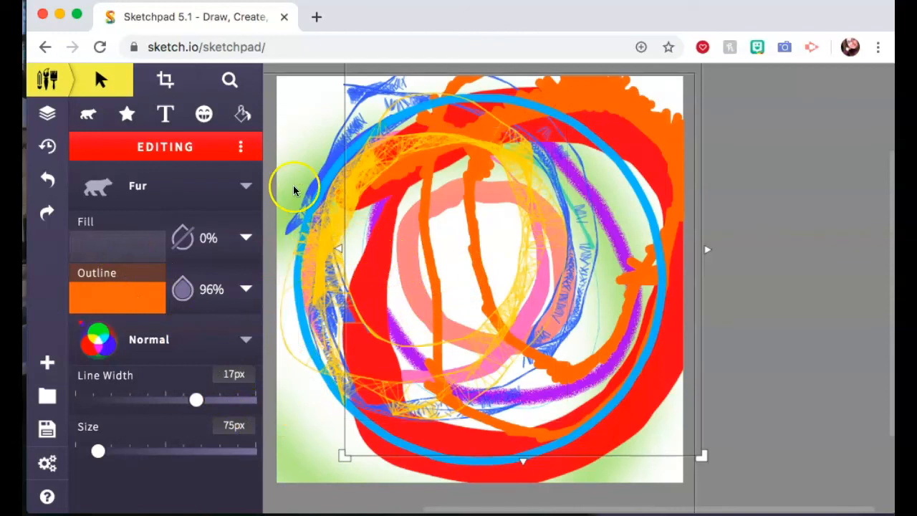
Fill the white area inside the salmon ring, beside the inner orange stroke, with yellow (fff200) using Pixel Fill.
left_click(243, 119)
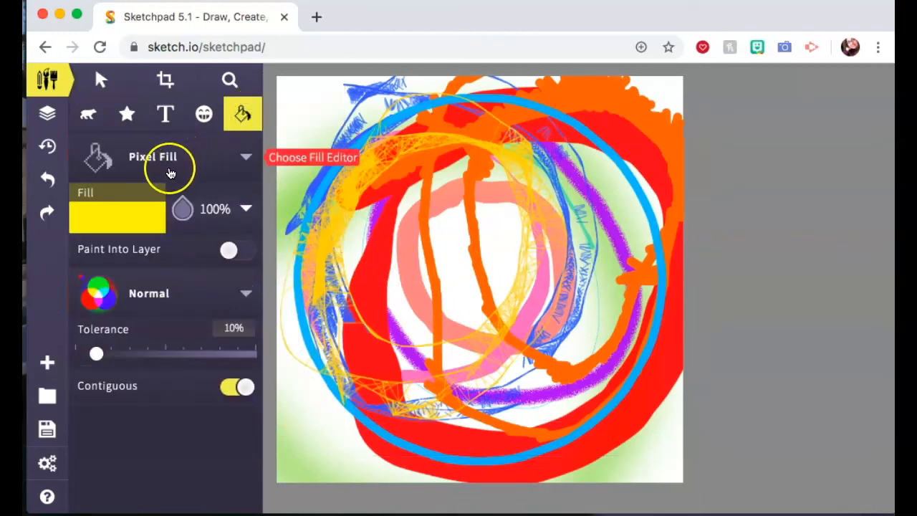
left_click(131, 209)
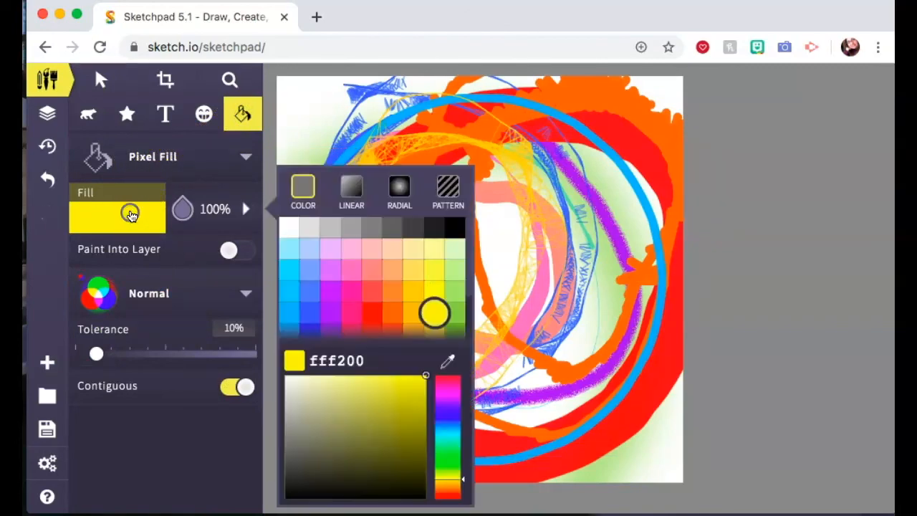
left_click(433, 313)
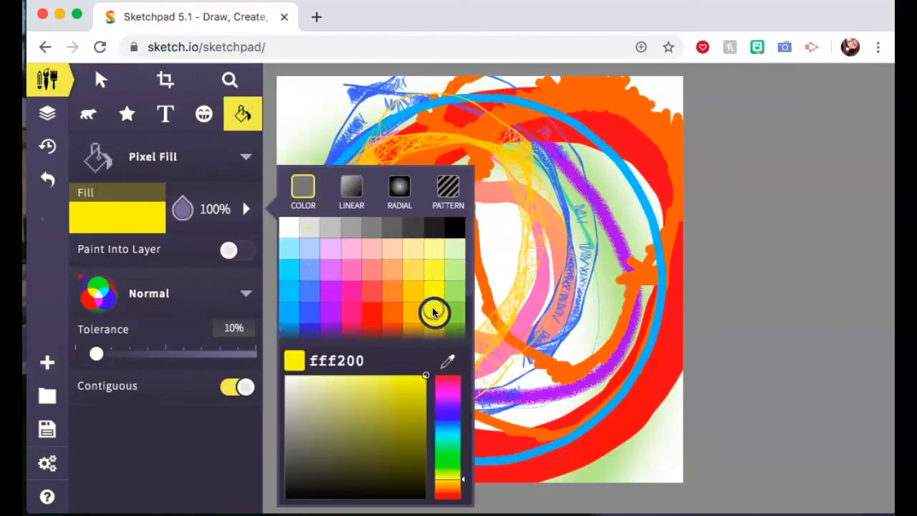
left_click(499, 252)
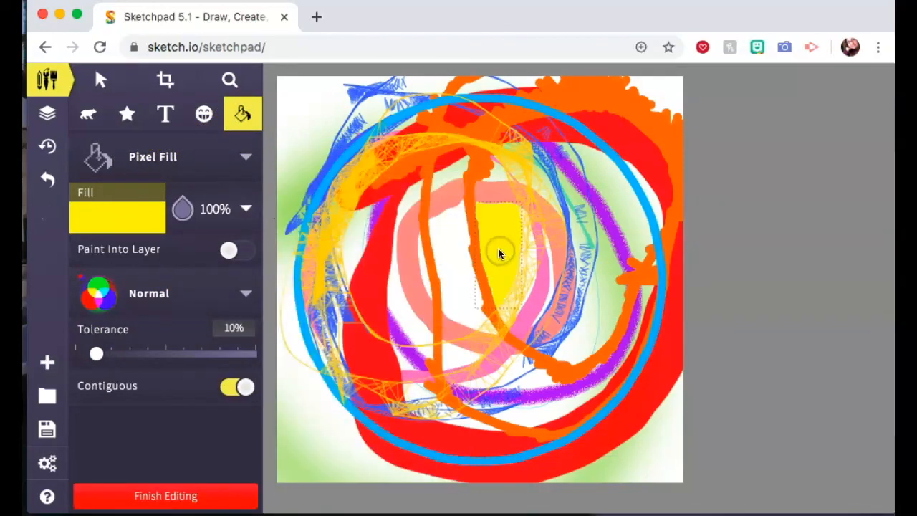
Fill the lower-right and upper-left corners, the gap beside the salmon ring and the ring's white center between the orange strokes with yellow.
left_click(658, 454)
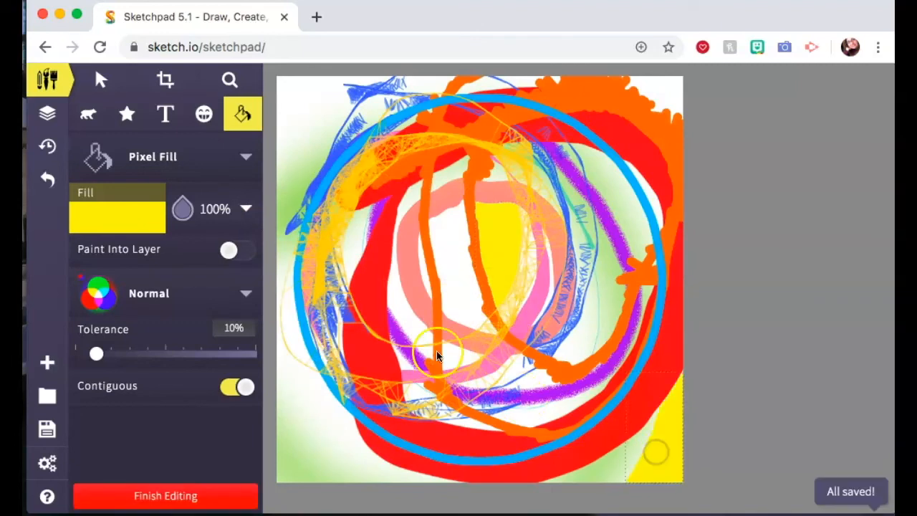
left_click(402, 319)
left_click(295, 105)
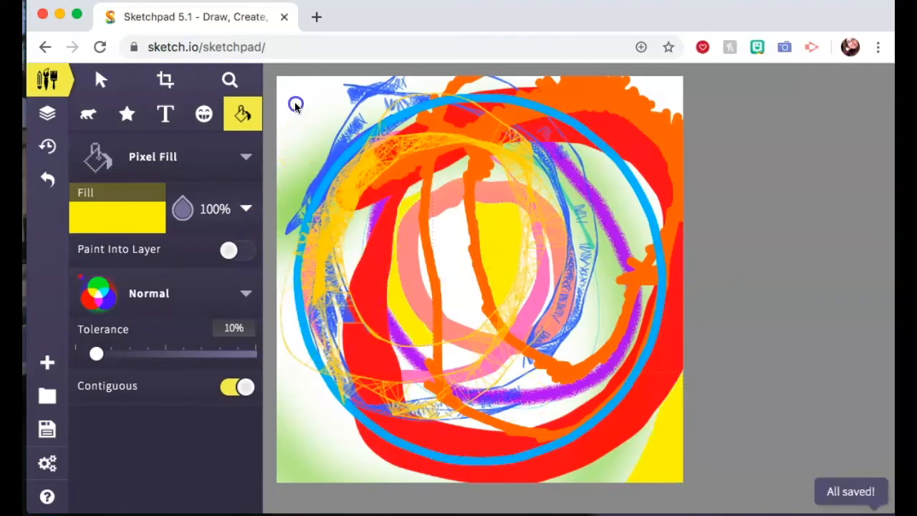
left_click(299, 104)
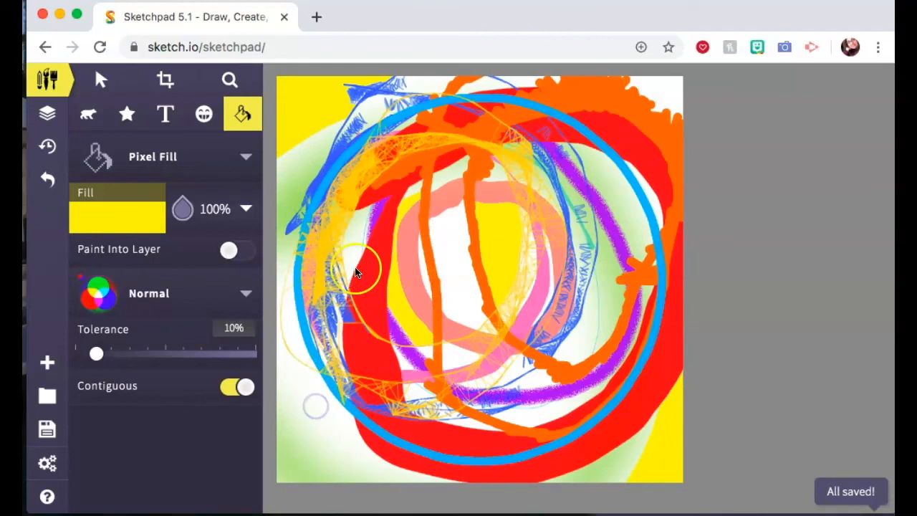
left_click(450, 276)
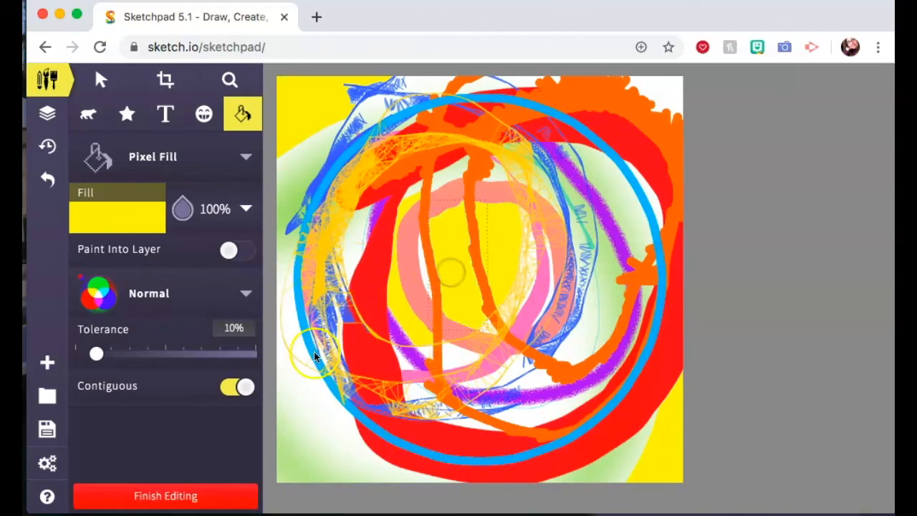
Fill the white area below the purple curve and try blue (2469ff) as its fill color.
left_click(134, 224)
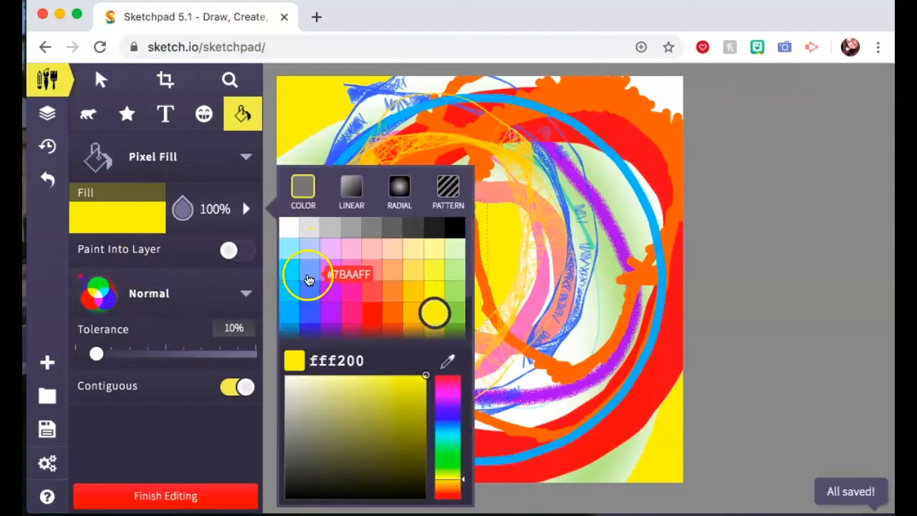
left_click(308, 271)
left_click(533, 408)
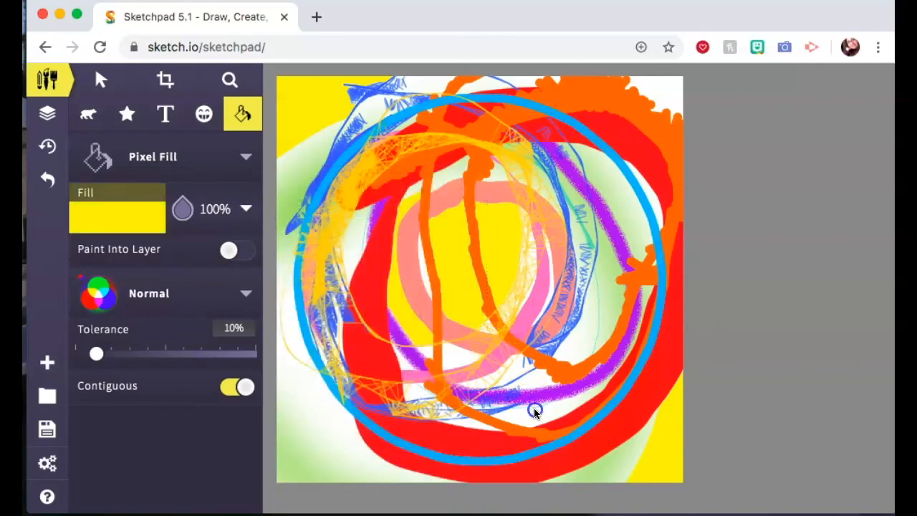
left_click(127, 218)
left_click(307, 311)
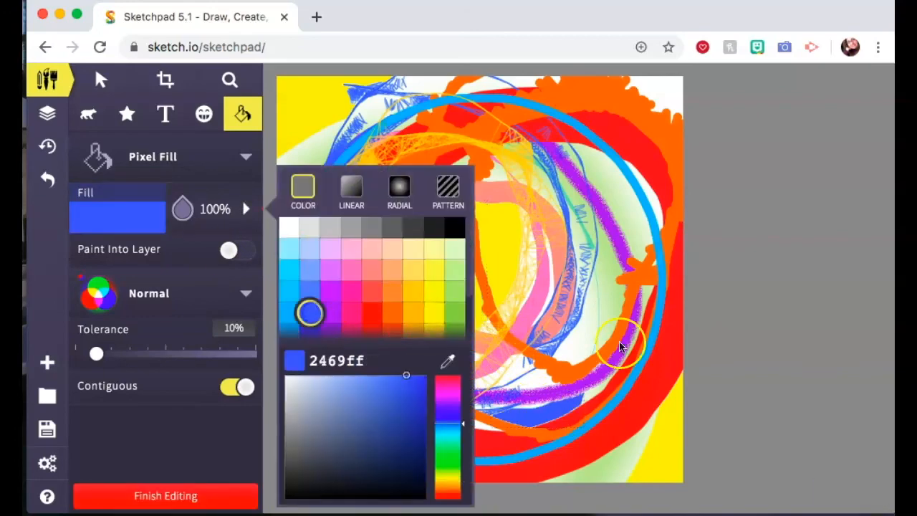
Fill the upper-right corner, the lower-left background and the white gaps along the drawing's upper edge with yellow.
left_click(660, 95)
left_click(312, 394)
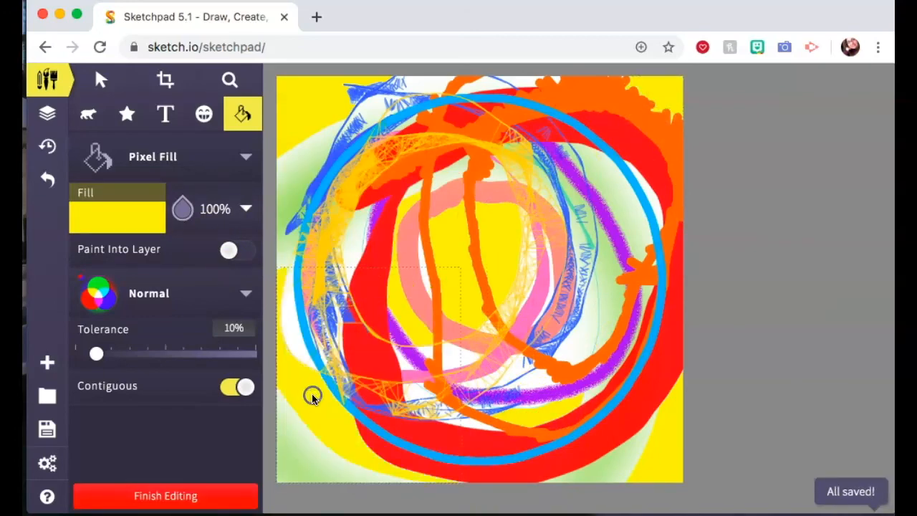
left_click(646, 195)
left_click(535, 104)
left_click(474, 85)
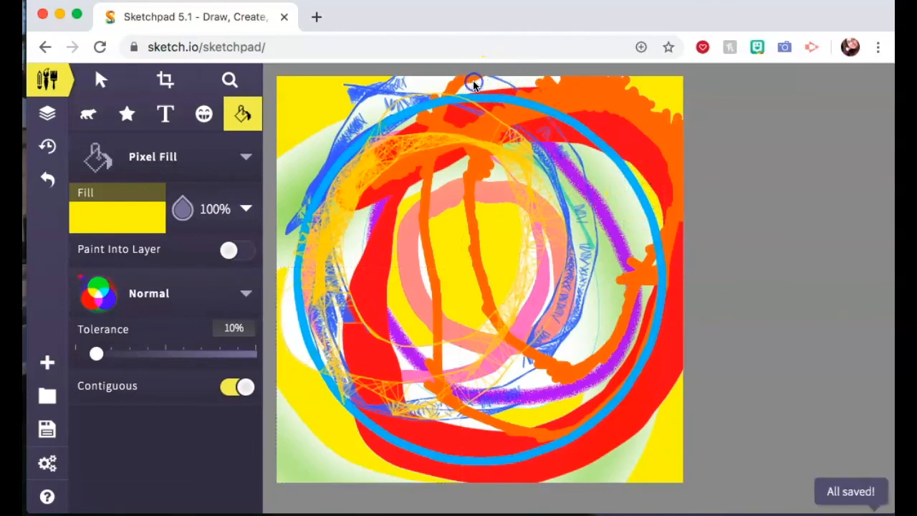
left_click(433, 87)
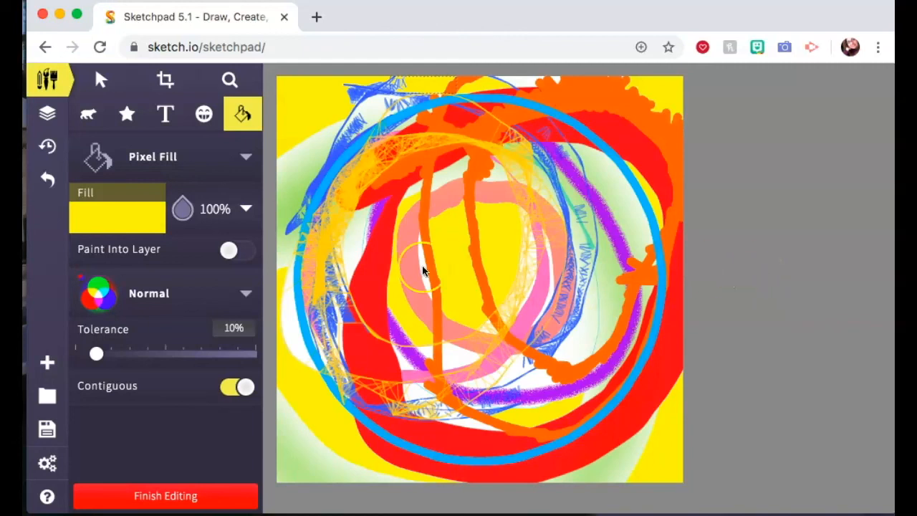
Save the finished drawing to the computer as a JPEG file.
left_click(45, 433)
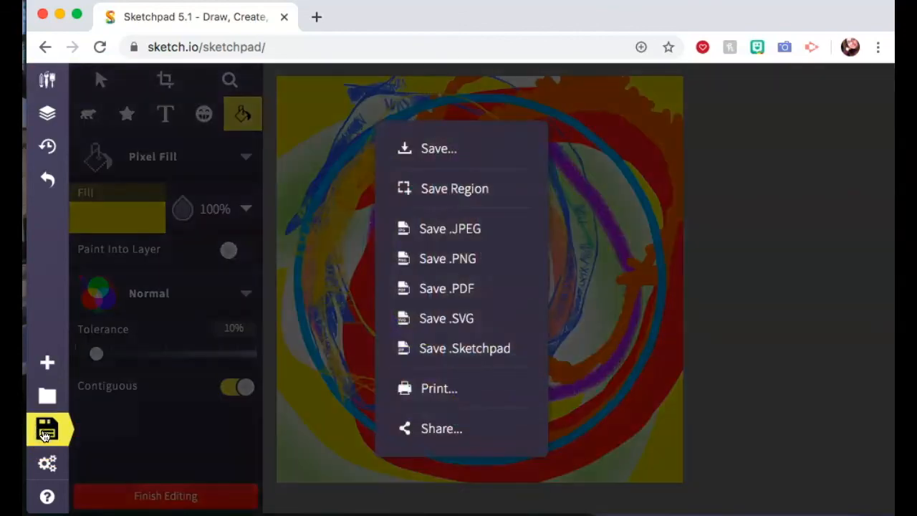
left_click(434, 229)
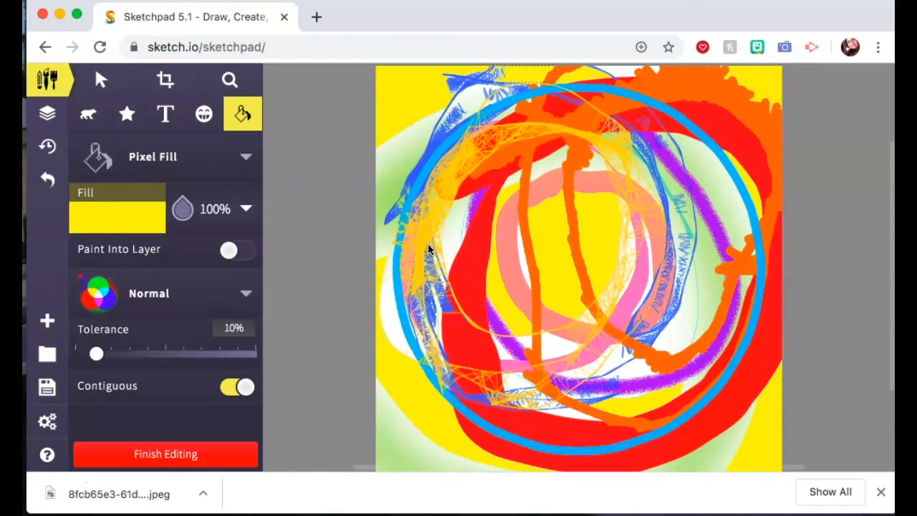
left_click(428, 243)
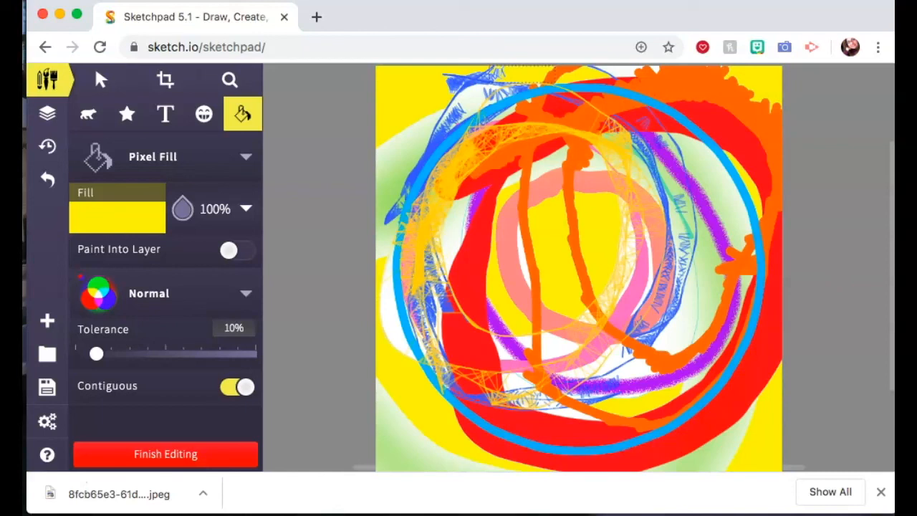